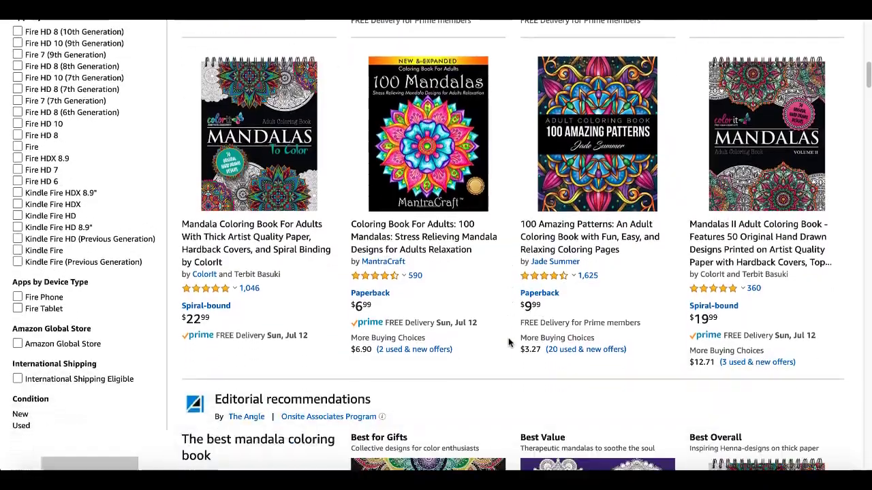
- Look through the mandala coloring search results, comparing the books' covers, prices and ratings
scroll(508, 343, "down", 6)
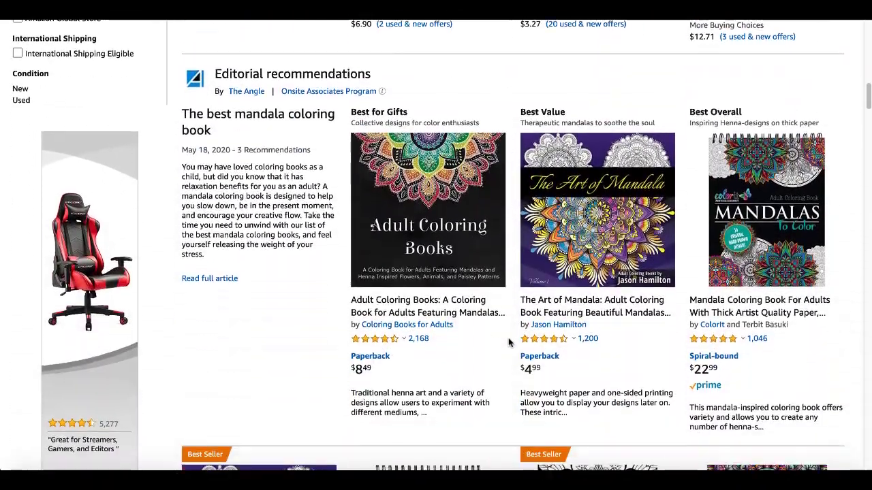
scroll(508, 343, "down", 3)
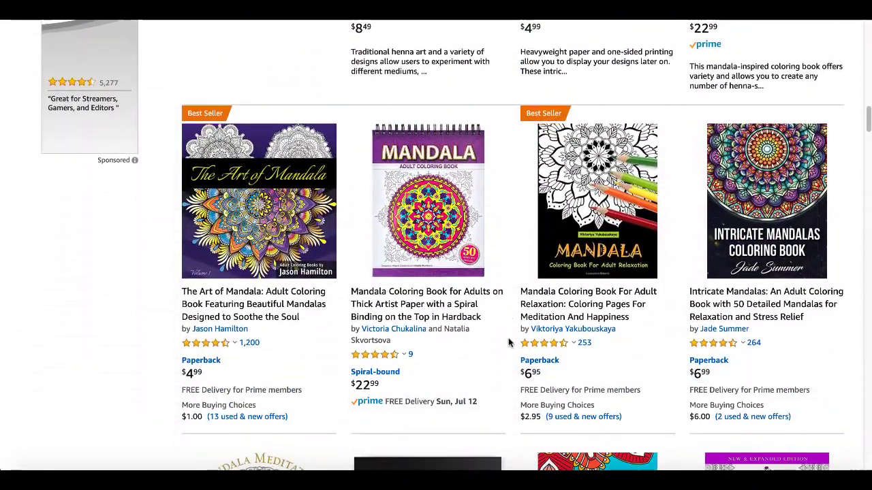
scroll(509, 342, "down", 1)
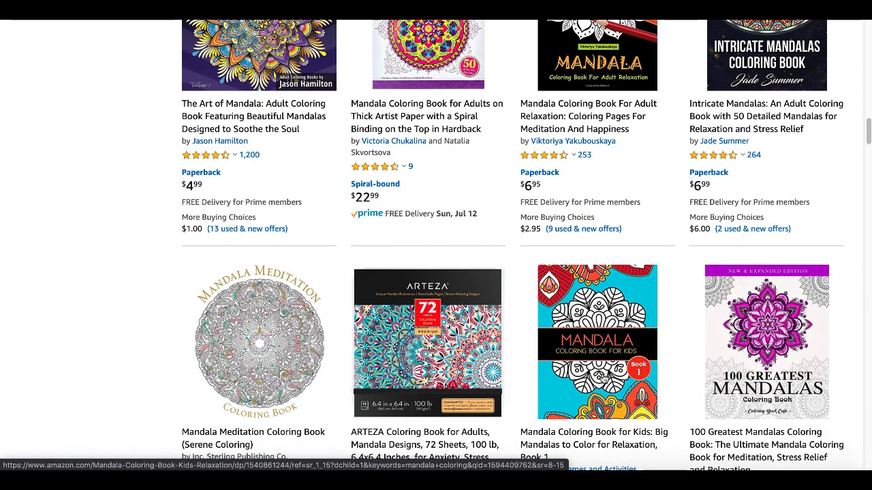
scroll(603, 374, "down", 1)
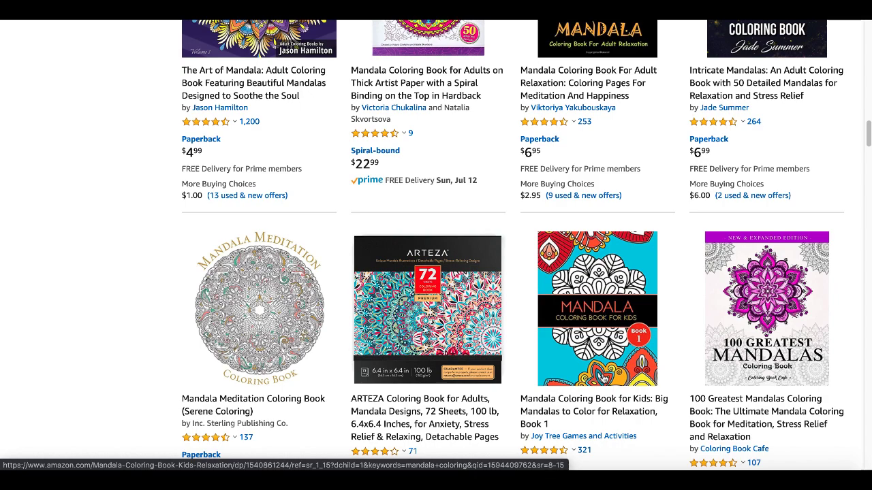
scroll(604, 374, "down", 3)
scroll(603, 379, "up", 1)
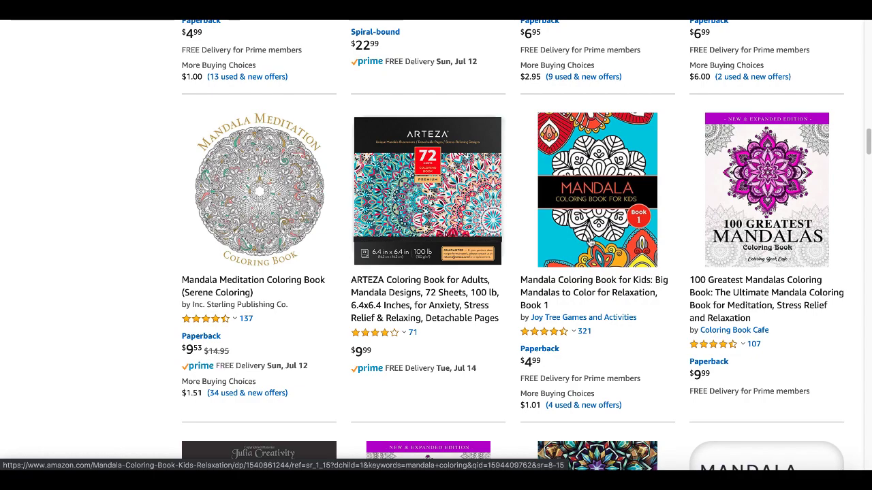
scroll(591, 242, "down", 4)
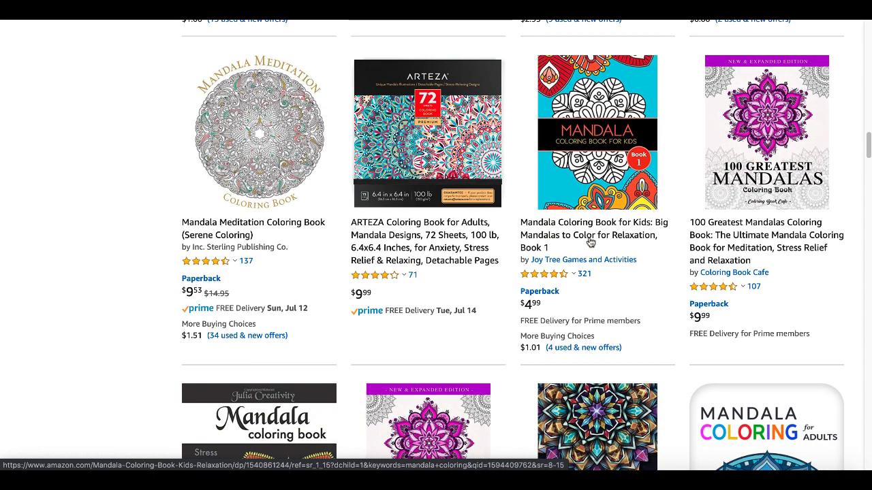
scroll(591, 243, "down", 3)
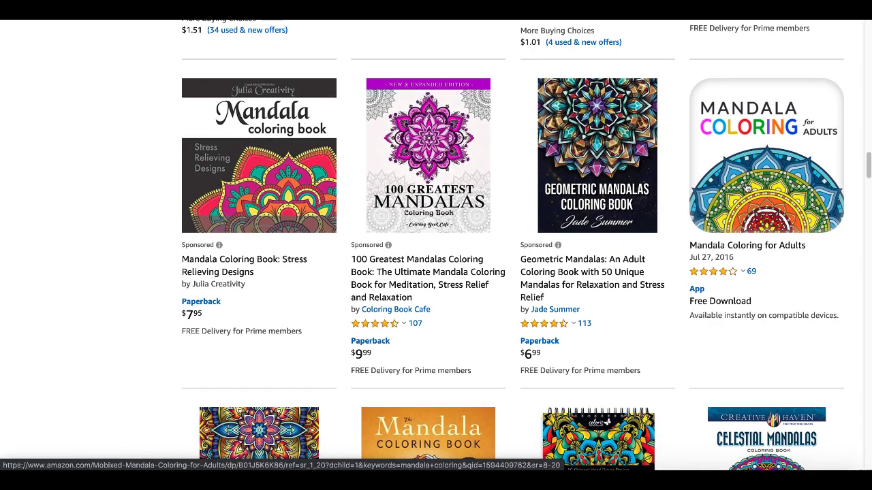
scroll(622, 226, "down", 2)
scroll(622, 226, "down", 3)
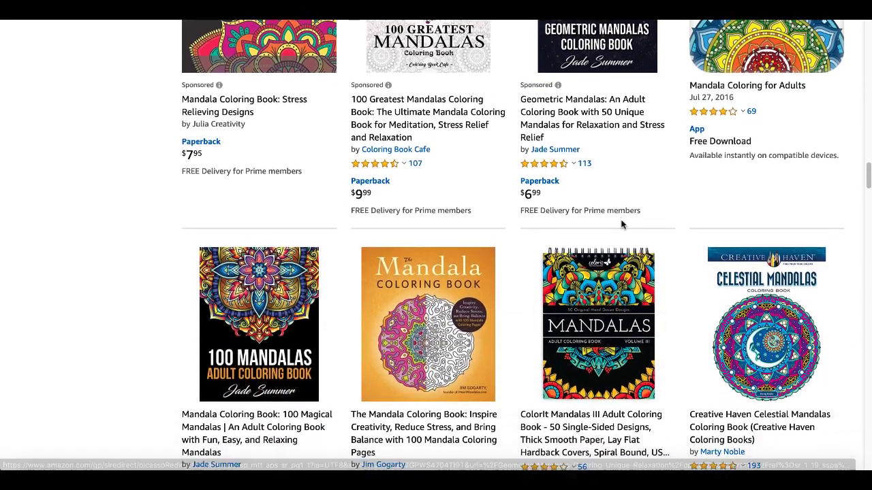
scroll(622, 226, "down", 5)
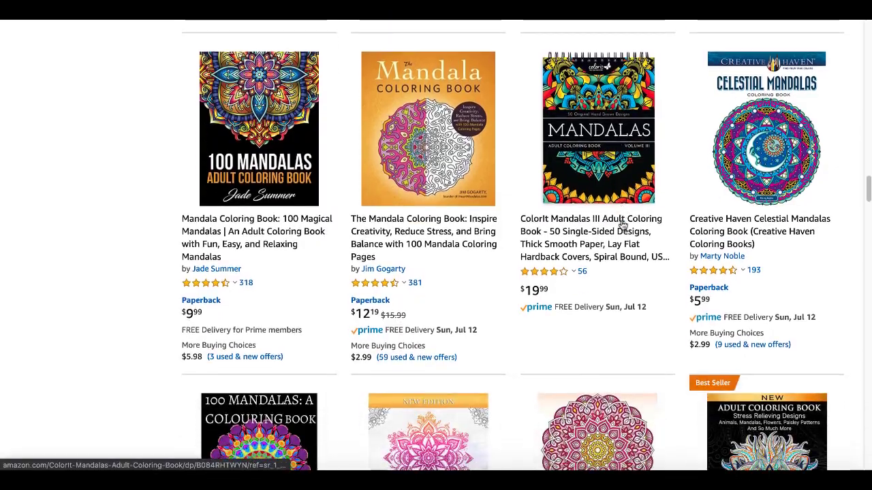
scroll(622, 225, "down", 5)
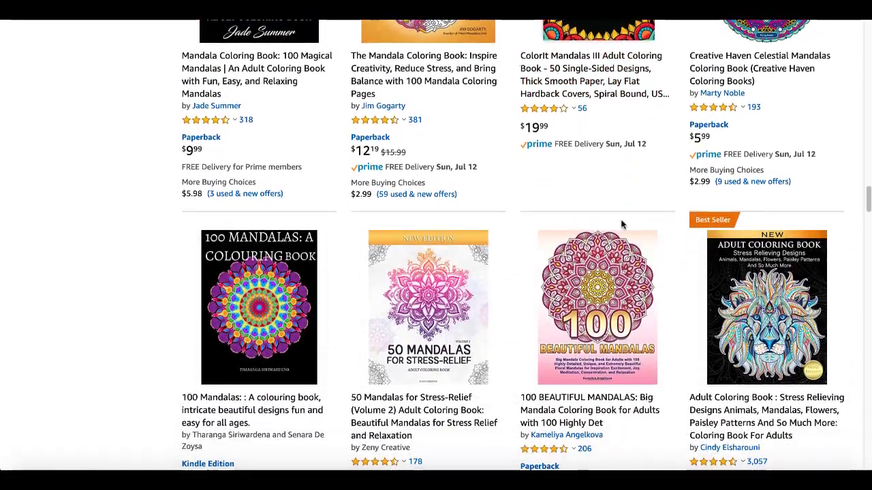
scroll(622, 226, "down", 4)
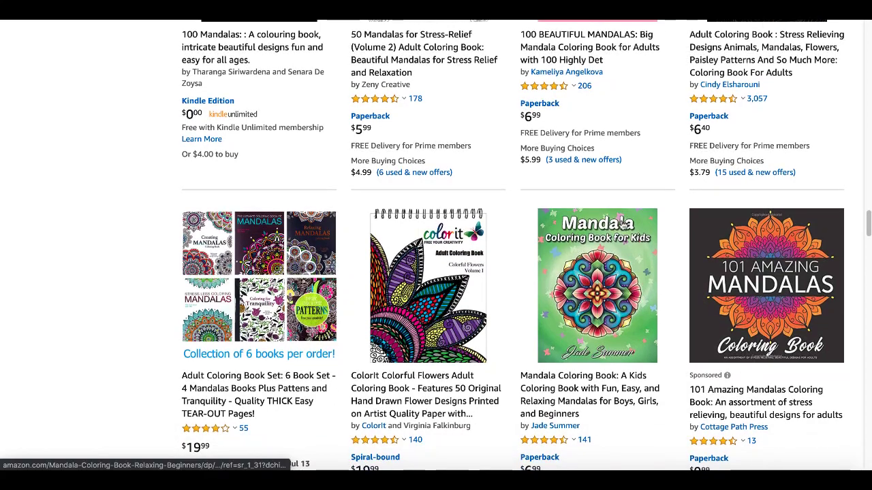
scroll(622, 226, "down", 2)
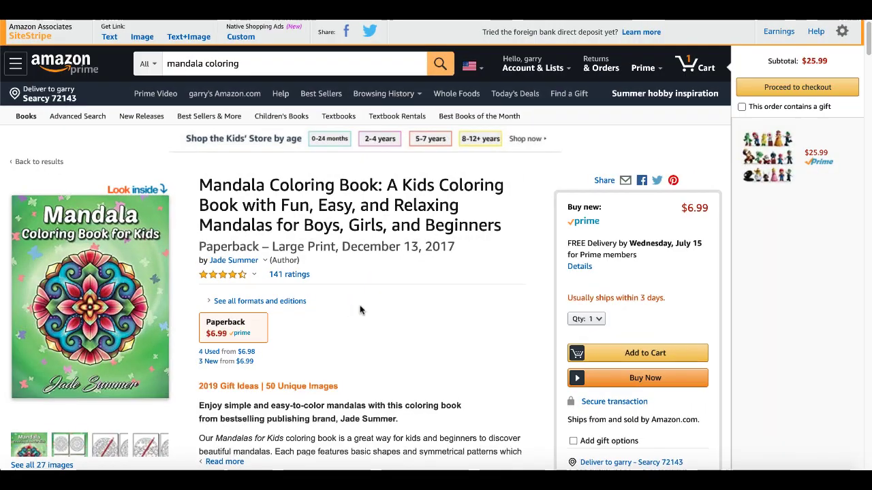
- Preview the inside pages of "Mandala Coloring Book: A Kids Coloring Book", from the front cover to the first mandala design
left_click(115, 298)
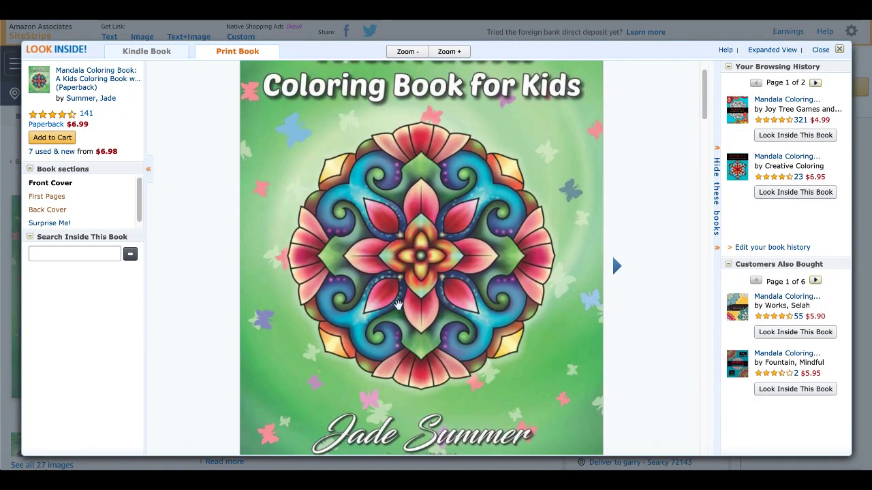
scroll(399, 305, "down", 3)
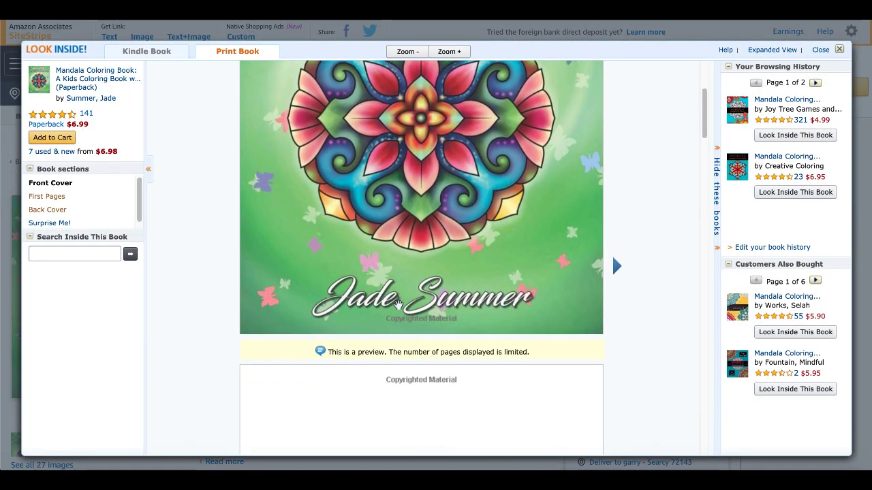
scroll(399, 304, "down", 6)
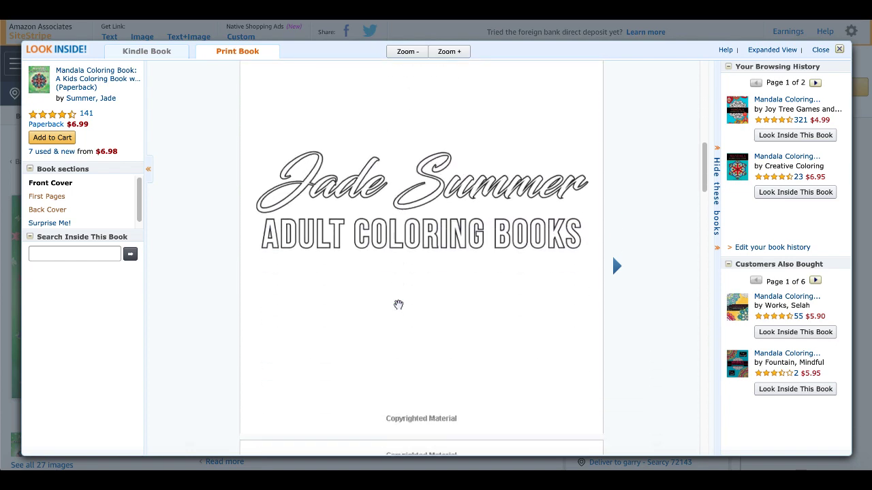
scroll(398, 305, "down", 10)
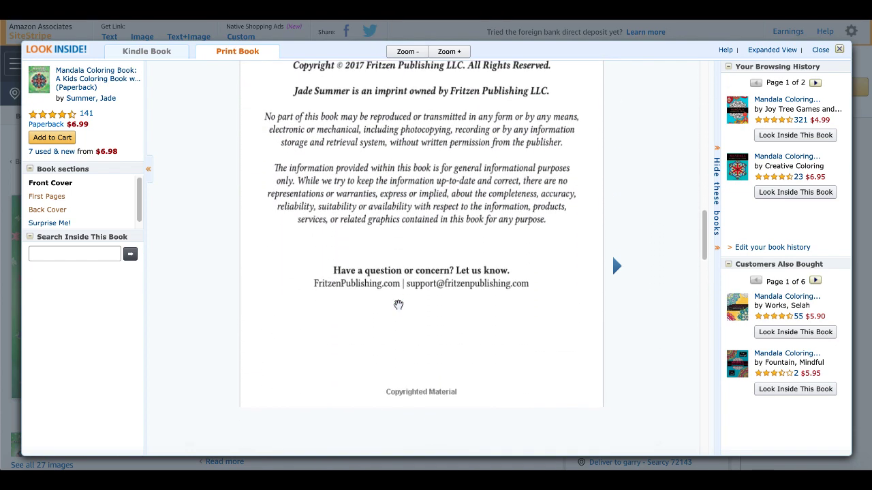
scroll(398, 305, "down", 5)
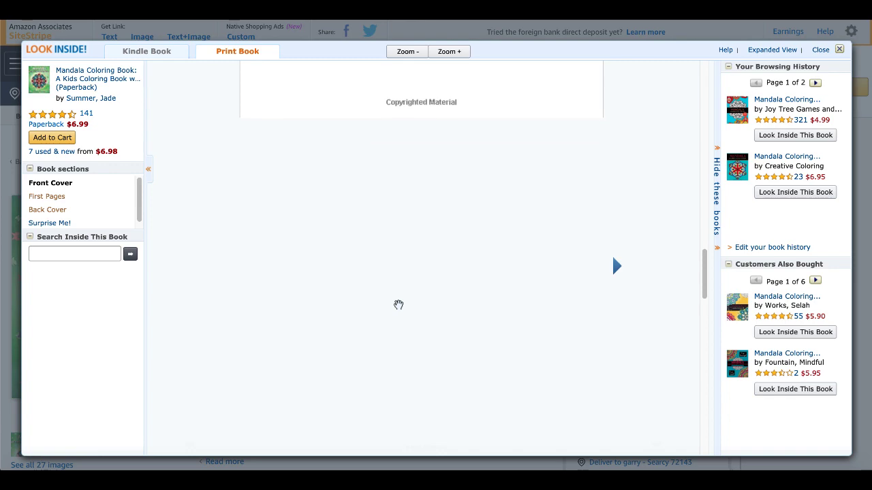
scroll(399, 305, "down", 3)
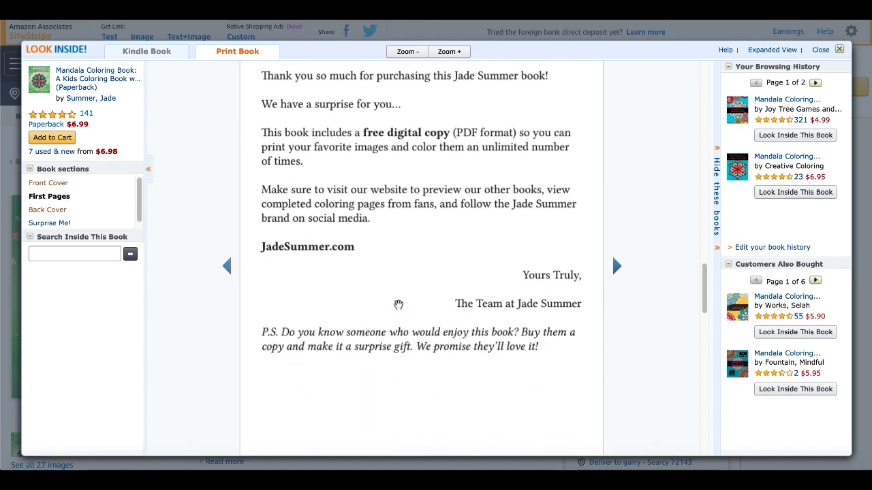
scroll(399, 304, "down", 10)
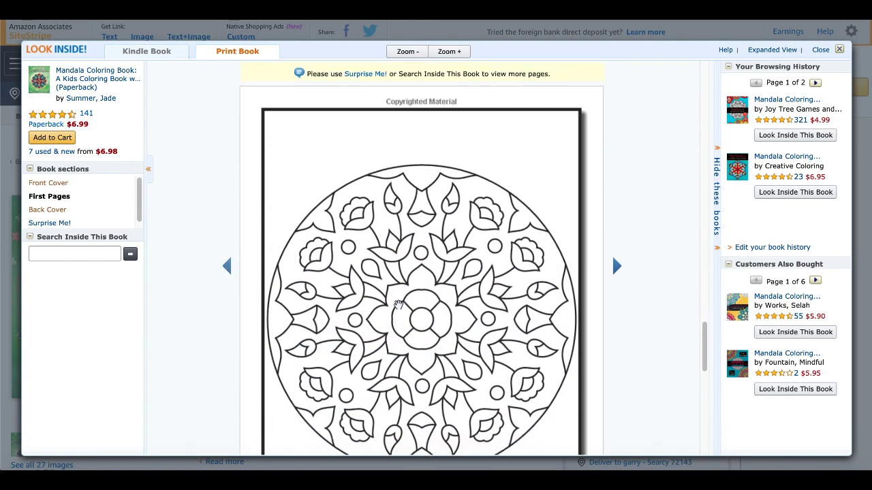
scroll(399, 304, "down", 2)
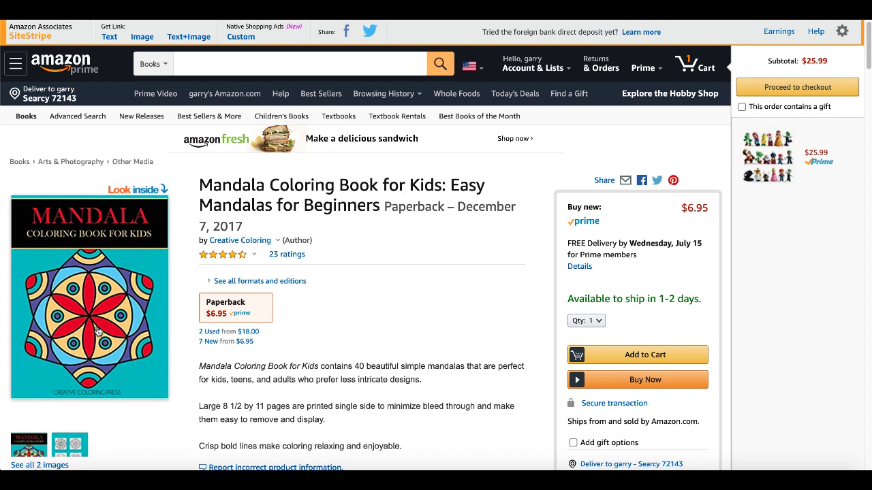
- Preview the inside pages of "Mandala Coloring Book for Kids: Easy Mandalas for Beginners", examining its title page and sample mandalas
left_click(98, 330)
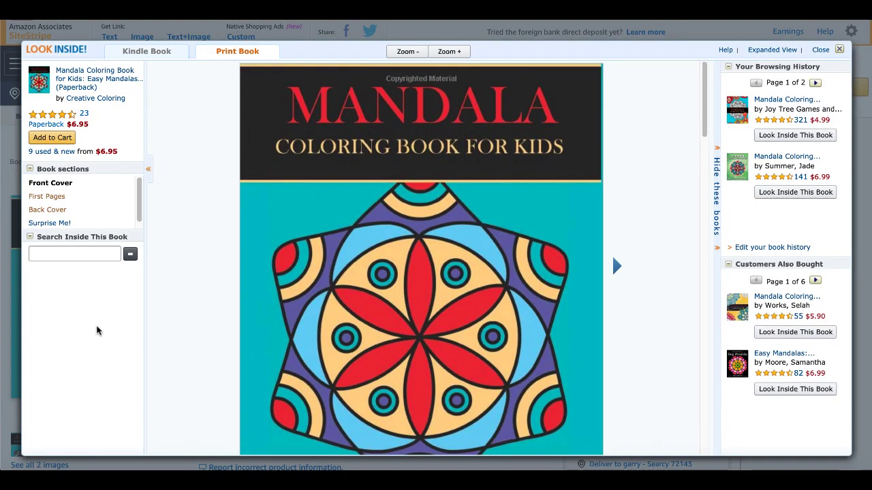
scroll(555, 314, "down", 1)
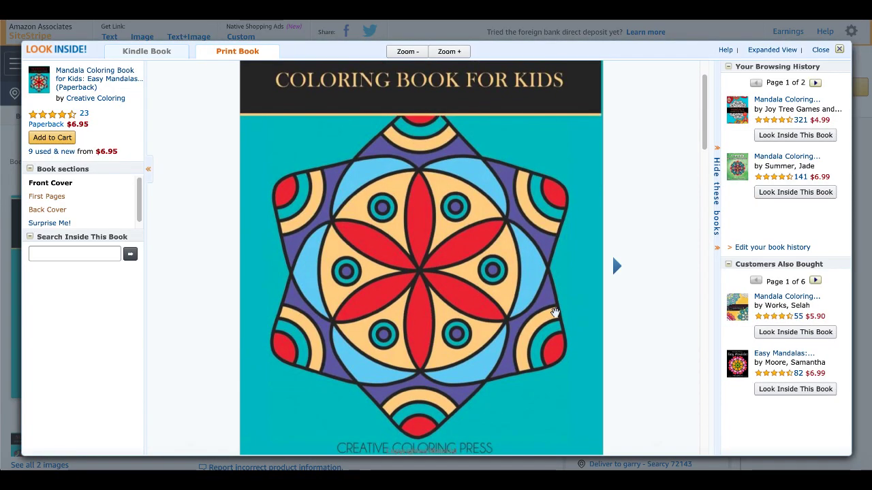
scroll(555, 314, "down", 1)
scroll(555, 314, "down", 2)
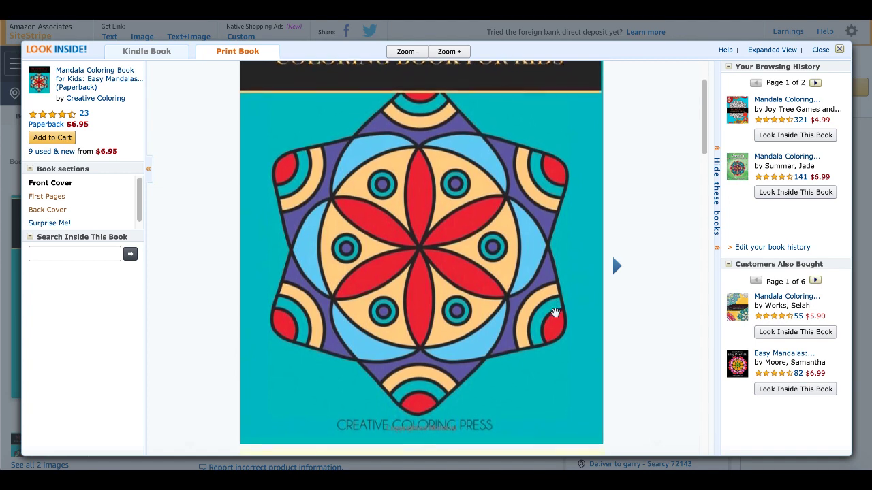
scroll(555, 313, "down", 4)
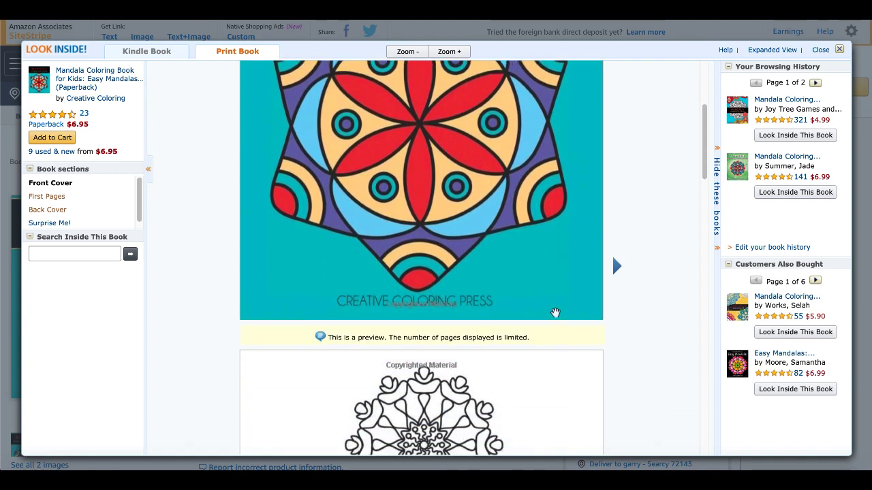
scroll(555, 313, "down", 8)
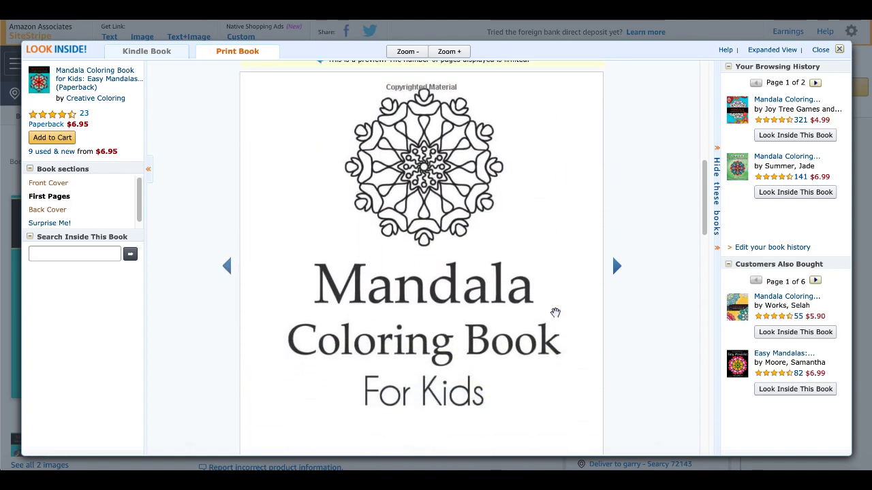
scroll(555, 313, "down", 3)
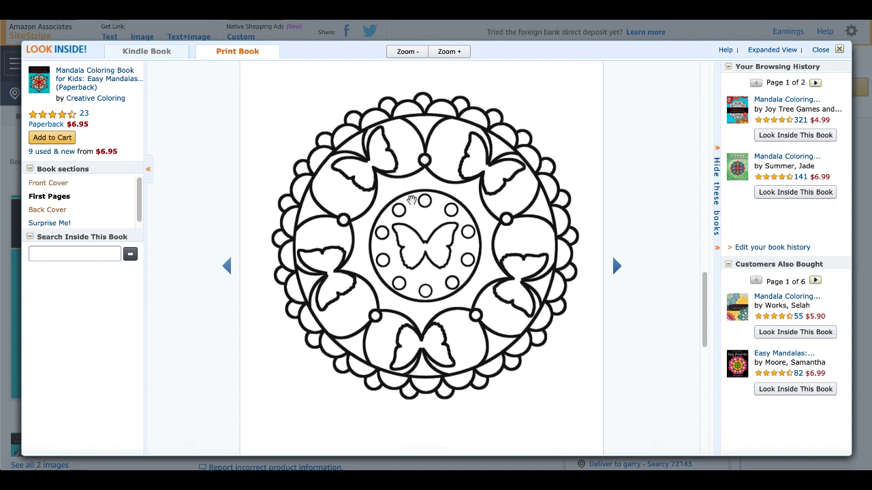
scroll(469, 332, "down", 1)
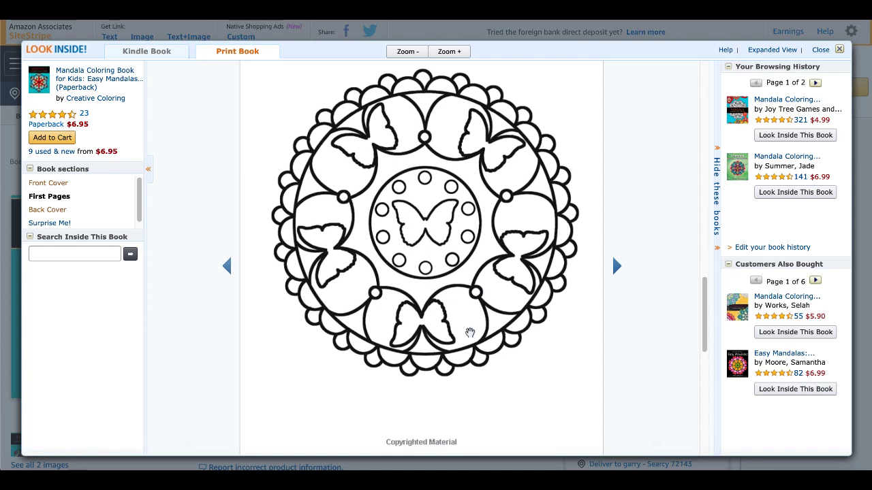
scroll(469, 333, "down", 4)
scroll(470, 332, "down", 3)
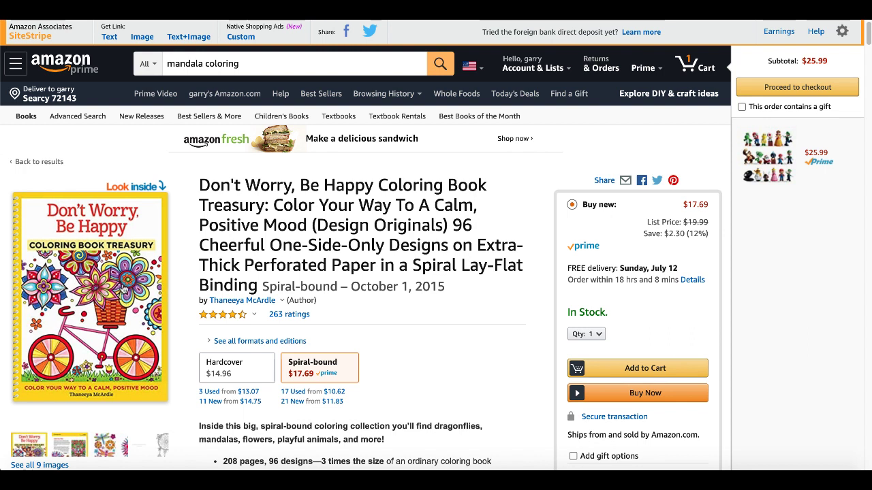
- Preview the inside of "Don't Worry, Be Happy Coloring Book Treasury", from the front cover through the "Why You Should Color" page
left_click(123, 285)
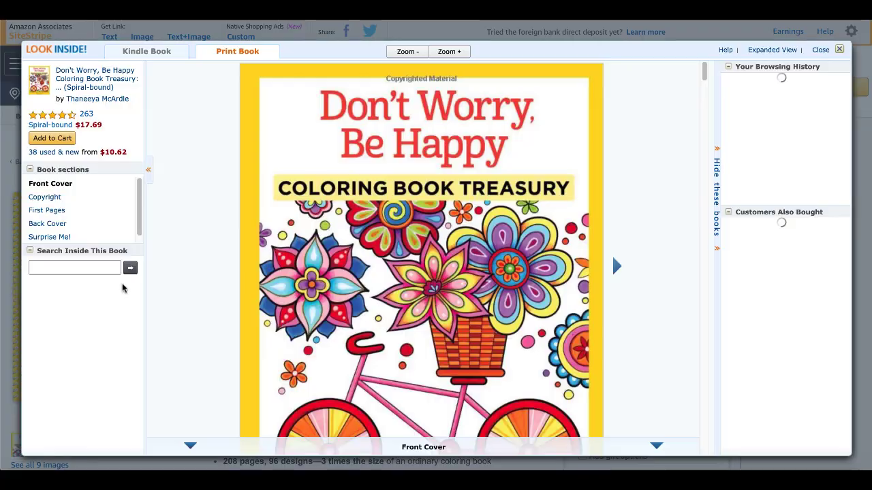
scroll(517, 273, "down", 3)
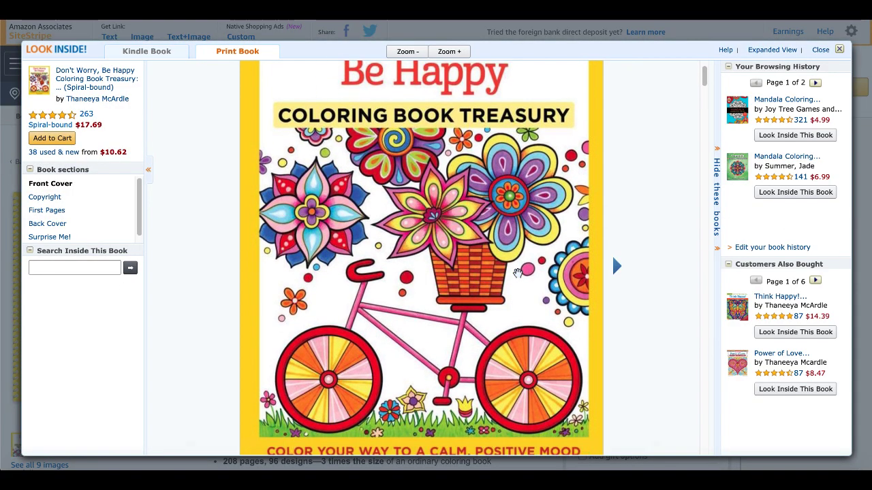
scroll(518, 272, "down", 10)
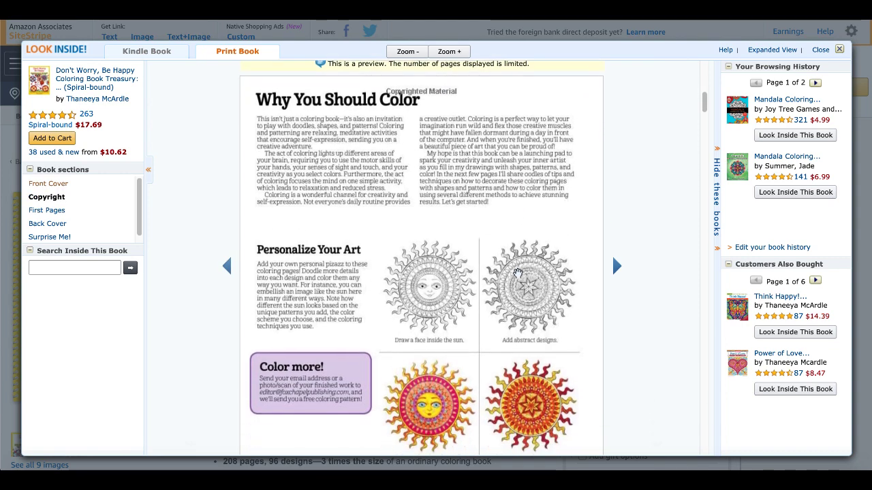
scroll(518, 273, "down", 2)
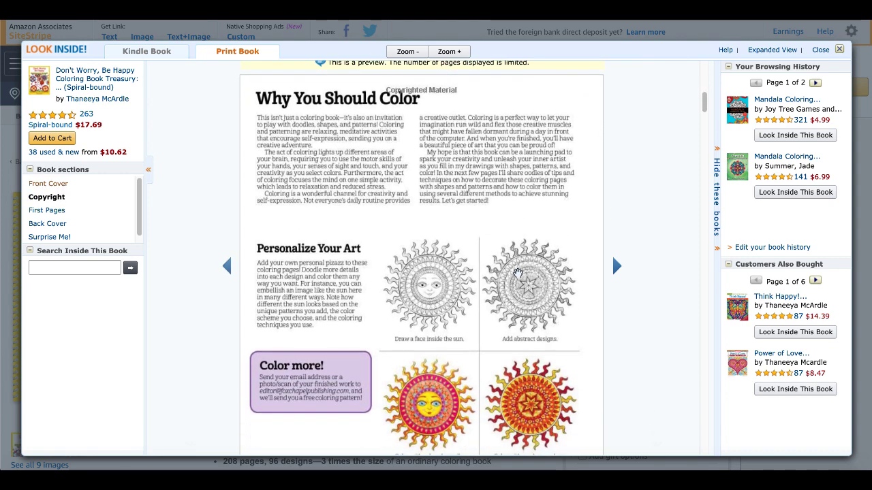
scroll(518, 273, "down", 1)
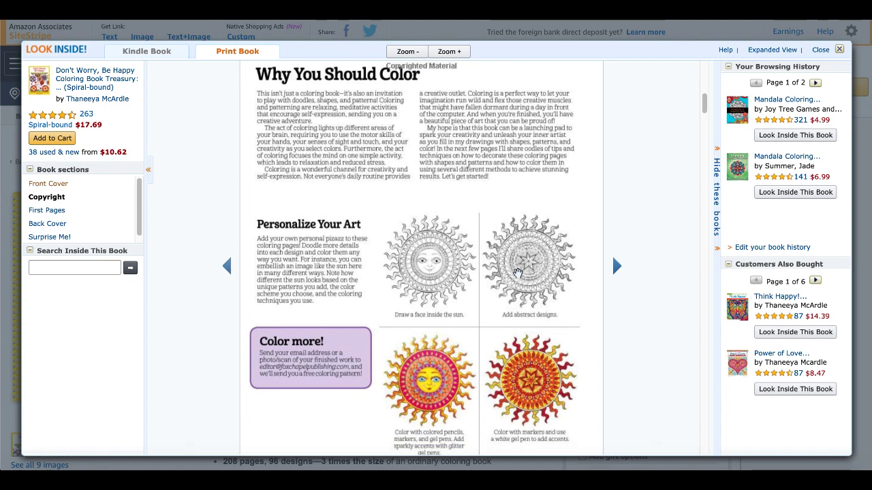
scroll(517, 272, "down", 3)
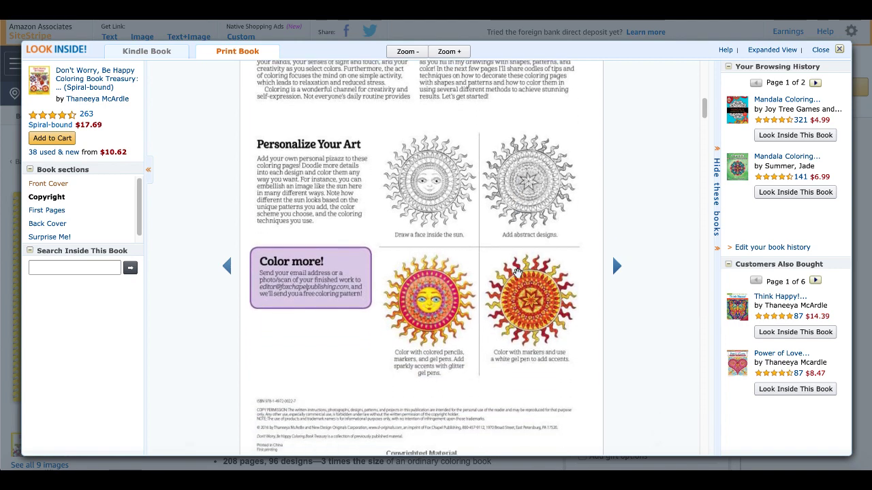
- Examine the Patterning Techniques pages in the preview, covering repeating shapes, decorative lines and color repetition
scroll(518, 272, "down", 12)
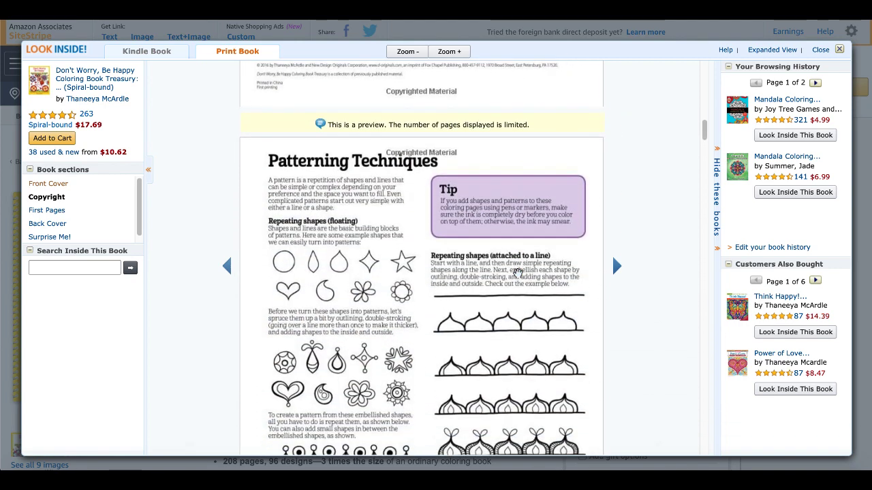
scroll(518, 273, "down", 2)
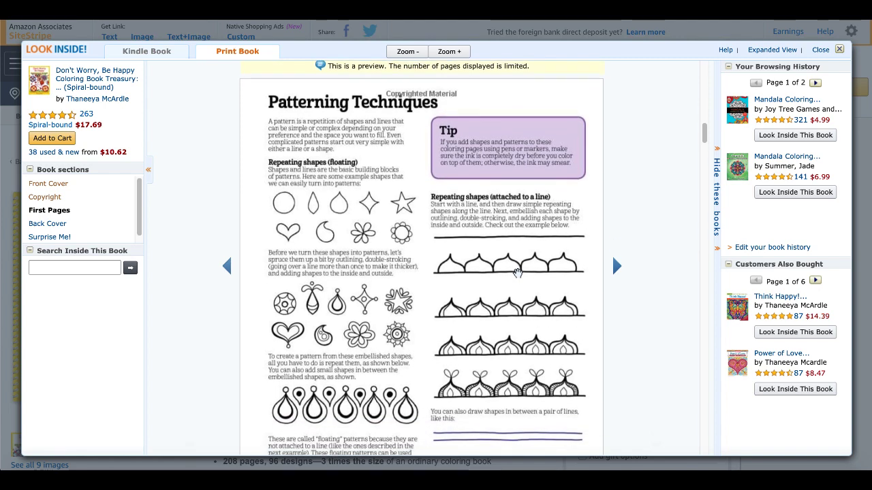
scroll(518, 273, "down", 2)
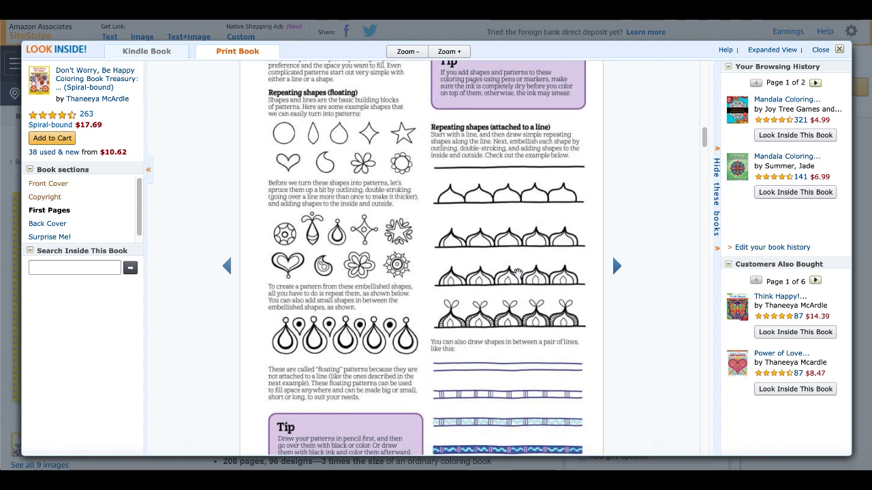
scroll(517, 273, "down", 8)
scroll(517, 273, "down", 15)
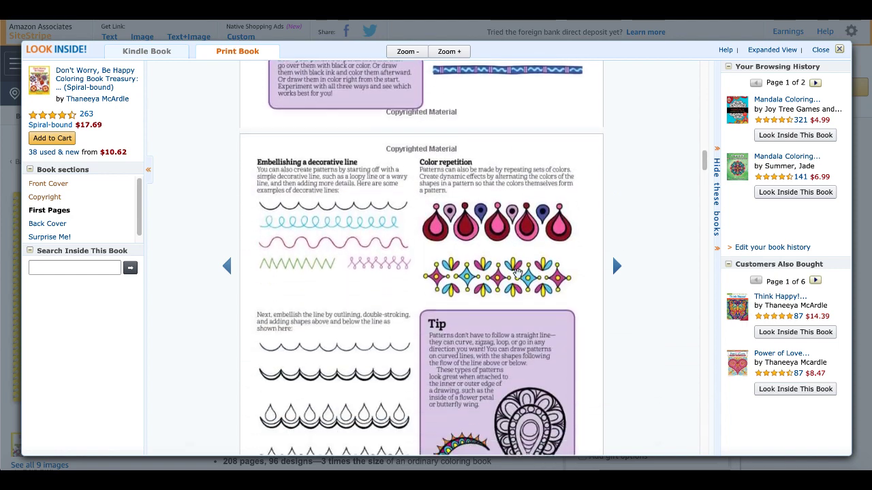
scroll(517, 273, "down", 2)
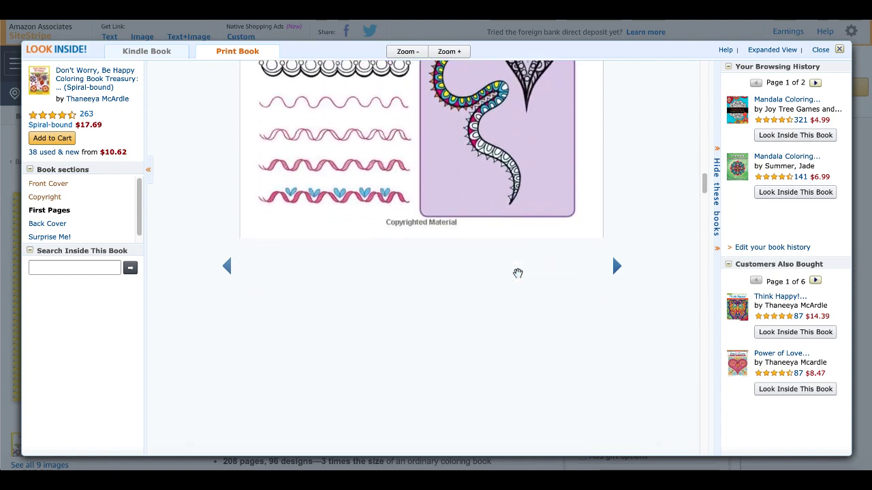
scroll(517, 273, "down", 5)
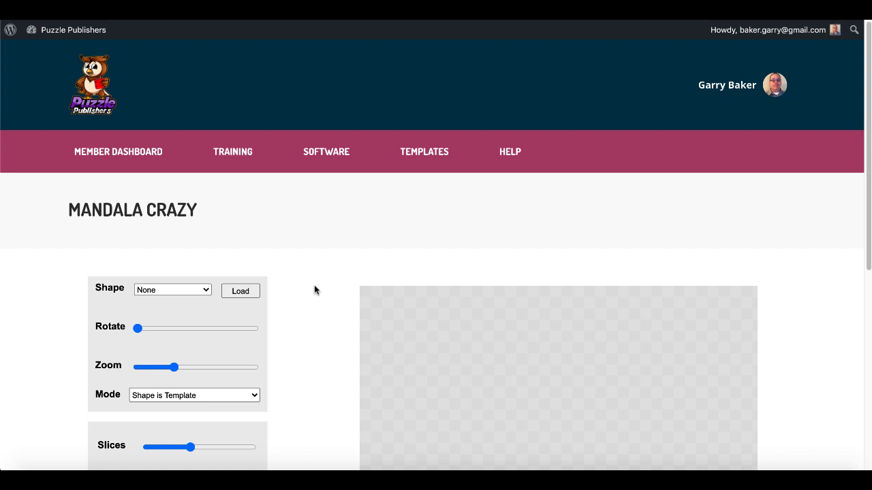
- Switch to the Mandala Crazy tool, lower Slices to the minimum and draw a freehand zigzag on the canvas
scroll(314, 285, "down", 5)
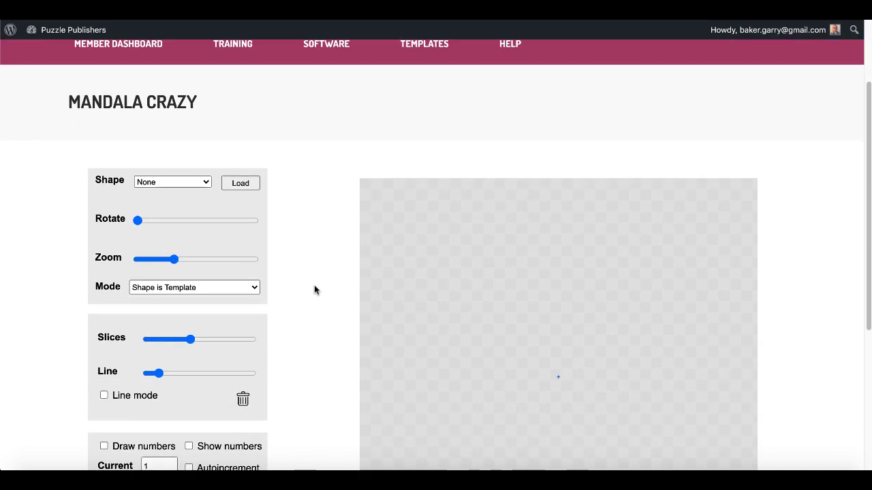
scroll(314, 285, "down", 1)
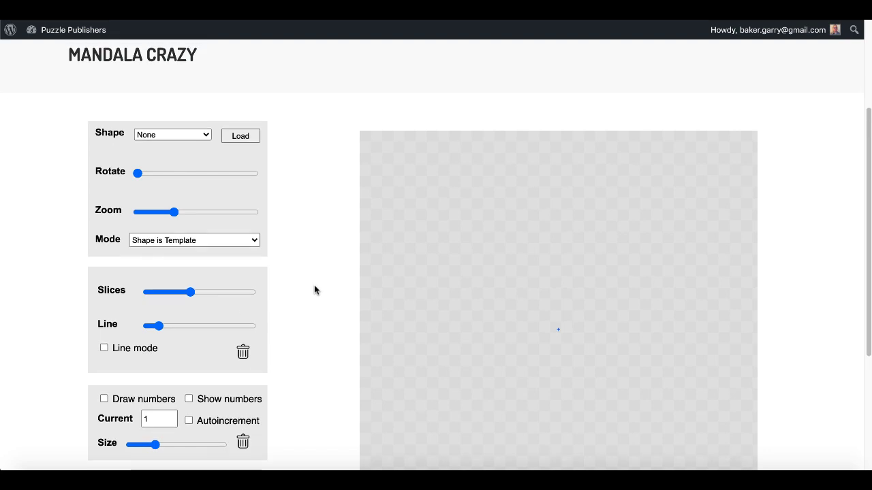
scroll(314, 290, "down", 1)
scroll(314, 291, "down", 2)
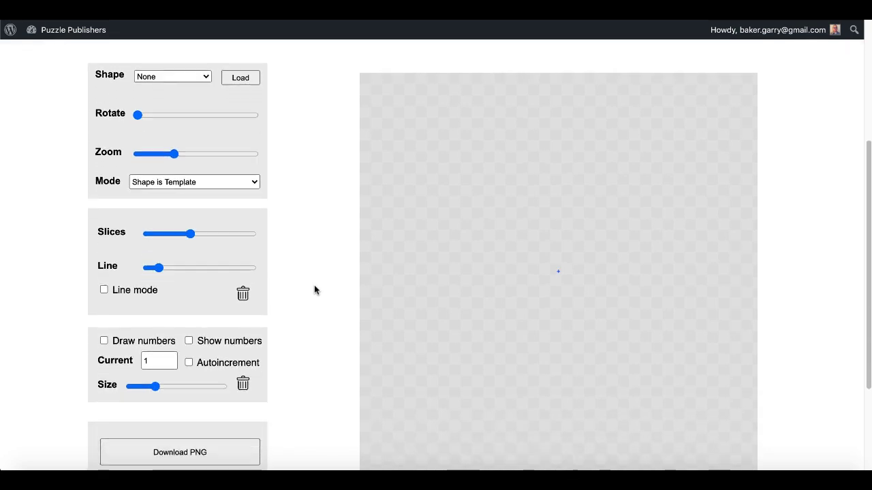
scroll(314, 290, "down", 1)
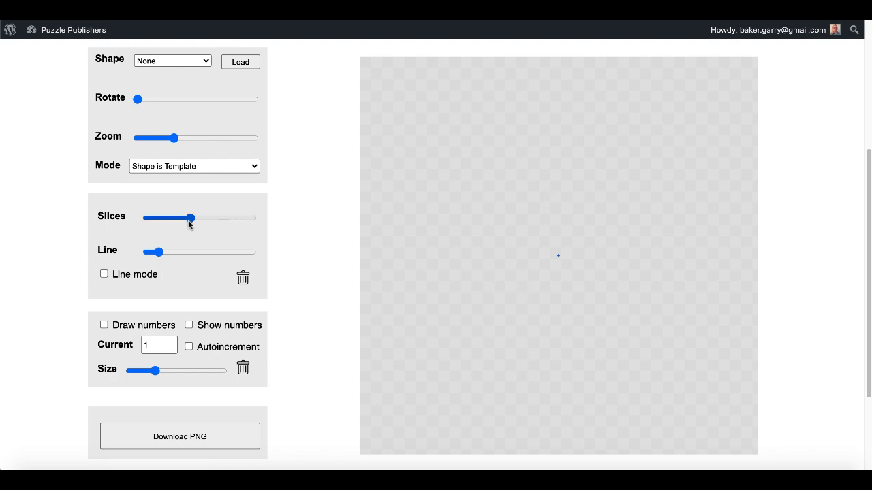
left_click_drag(190, 217, 142, 223)
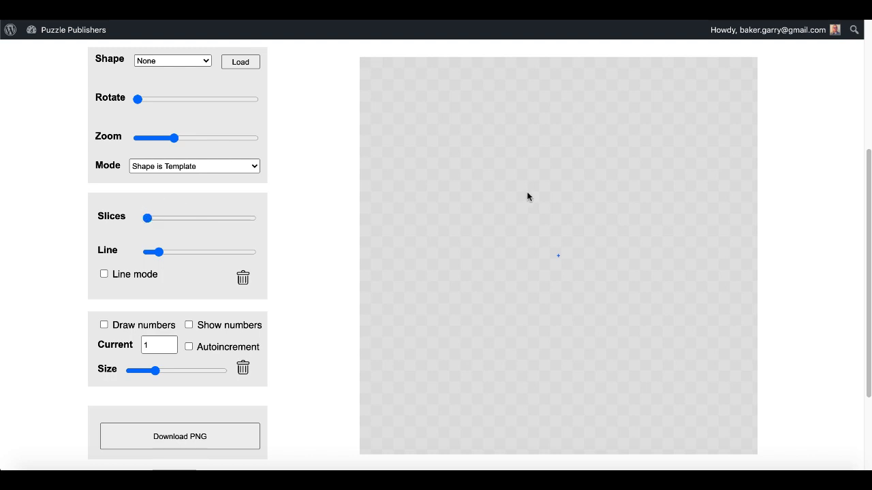
mouse_move(526, 122)
left_mouse_down()
mouse_move(450, 304)
mouse_move(549, 128)
mouse_move(515, 313)
left_mouse_up()
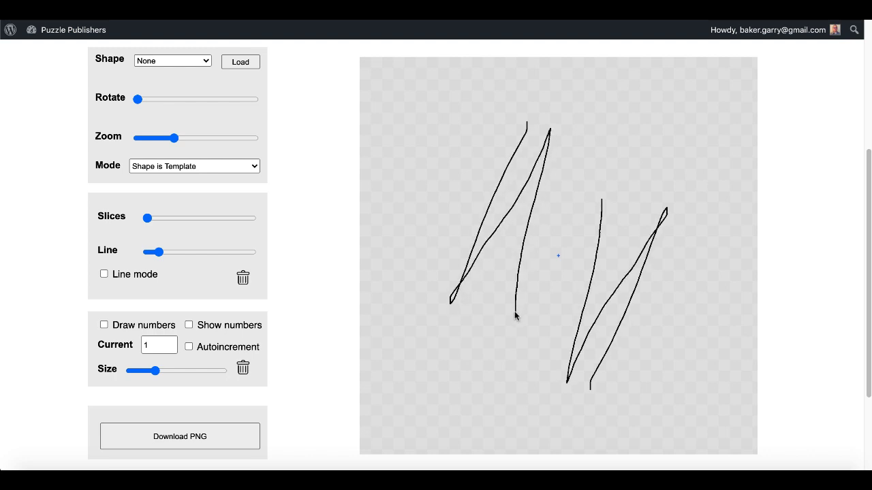
- Raise Slices to about a quarter of its range and draw a curved stroke toward the center of the cleared canvas
left_click_drag(148, 219, 172, 220)
left_click(243, 278)
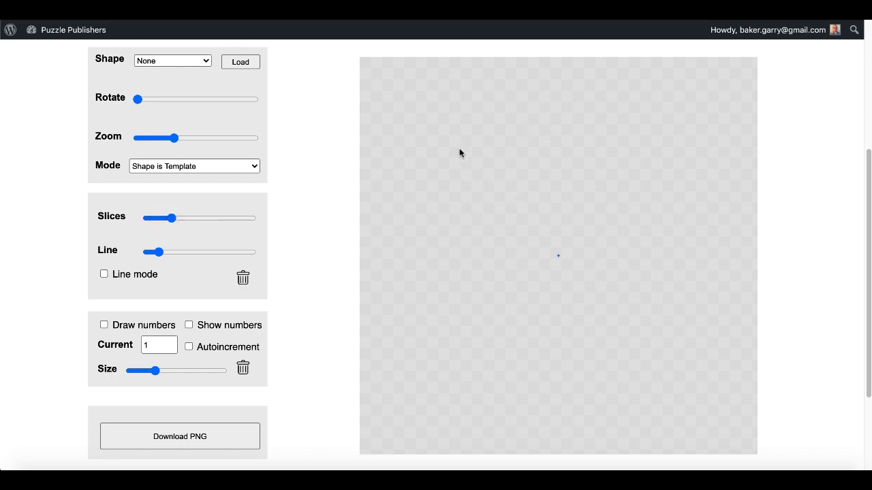
mouse_move(429, 134)
left_mouse_down()
mouse_move(522, 203)
mouse_move(536, 223)
mouse_move(551, 276)
left_mouse_up()
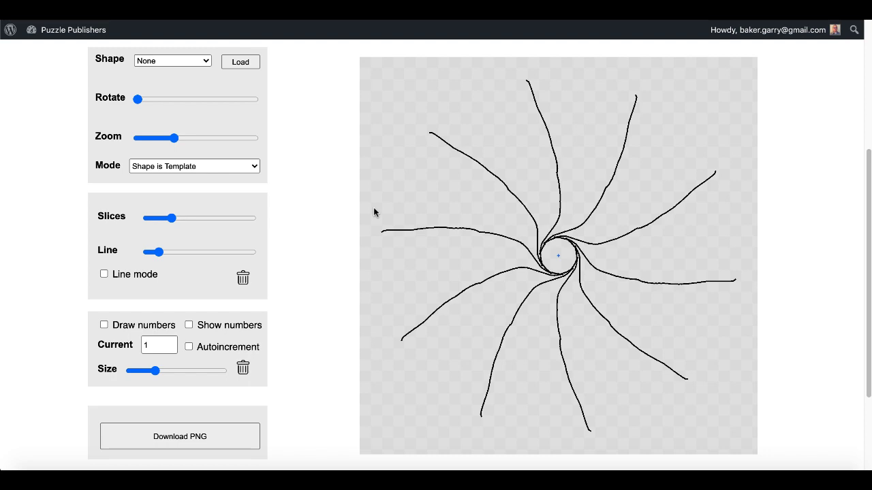
- Draw a straight line across the cleared canvas in Line mode, and pick a preset shape
left_click(174, 220)
left_click(243, 278)
mouse_move(403, 139)
left_mouse_down()
mouse_move(537, 233)
mouse_move(481, 214)
mouse_move(440, 184)
mouse_move(522, 224)
mouse_move(483, 259)
mouse_move(560, 169)
mouse_move(510, 176)
mouse_move(544, 157)
mouse_move(645, 181)
mouse_move(679, 268)
mouse_move(645, 324)
mouse_move(673, 294)
mouse_move(656, 318)
mouse_move(671, 274)
left_mouse_up()
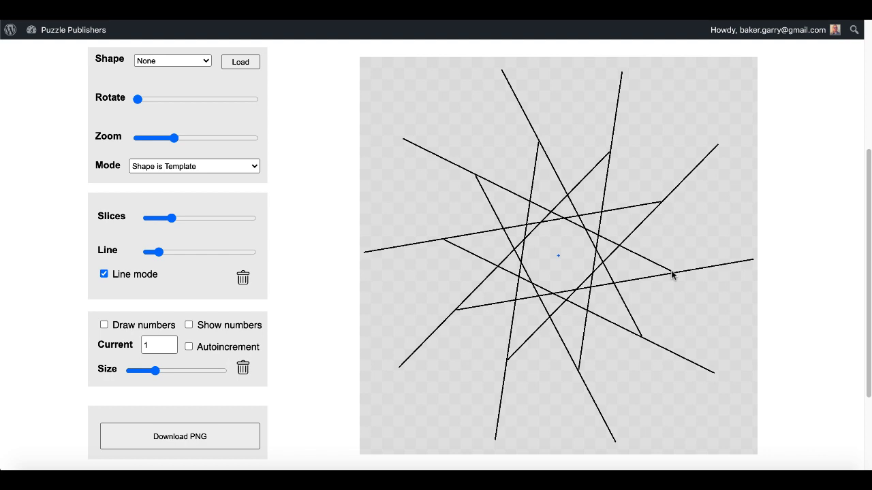
left_click(205, 60)
left_click(183, 102)
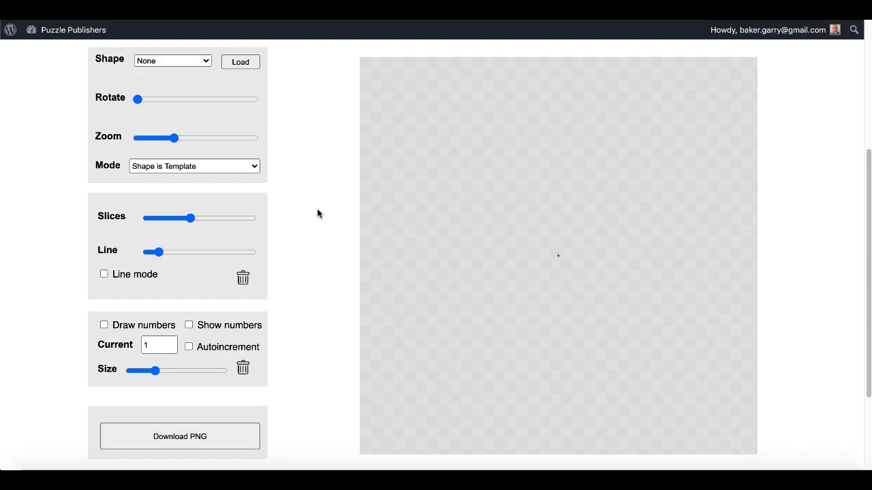
- Load star 2.png from the Astronauts Digital Stamps folder as a custom shape and reduce Zoom until the whole star fits the canvas
left_click(239, 62)
scroll(235, 198, "down", 5)
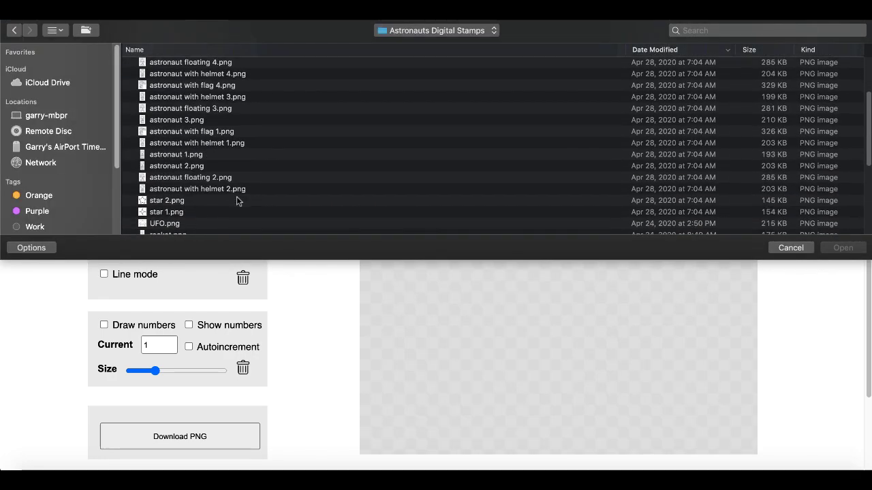
double_click(171, 198)
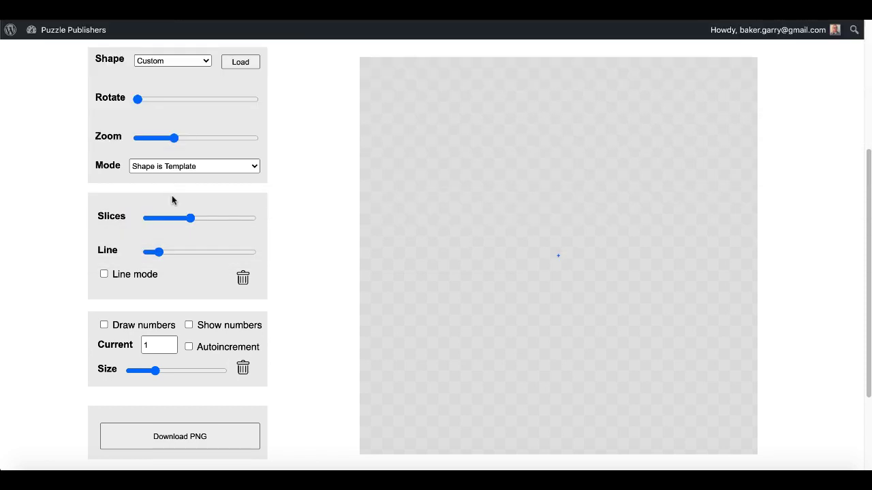
left_click_drag(174, 139, 140, 141)
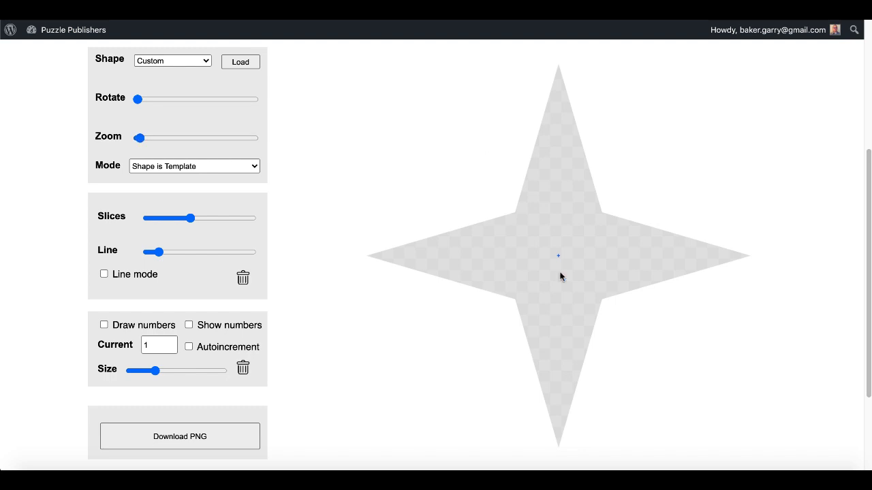
- Enable Line mode, lower Slices to four-fold symmetry and draw a straight-line outline just inside the star's edge
left_click(104, 275)
left_click_drag(191, 217, 152, 218)
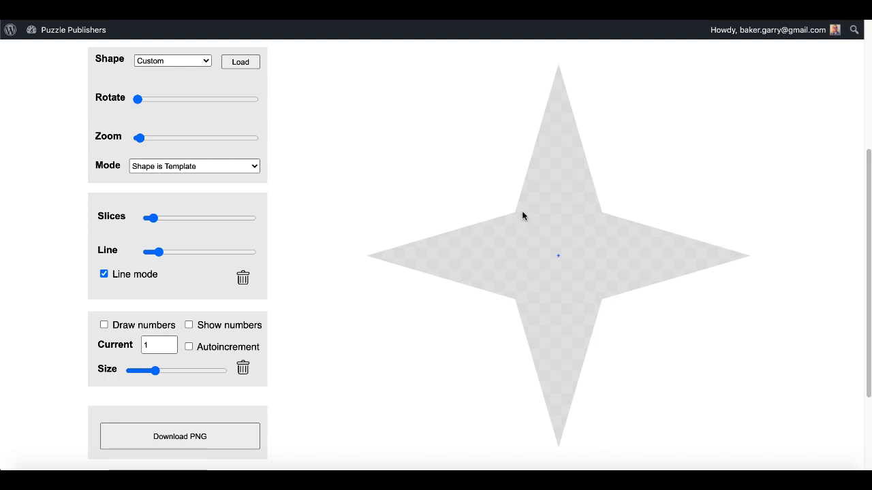
mouse_move(523, 212)
left_mouse_down()
mouse_move(557, 83)
mouse_move(600, 220)
left_mouse_up()
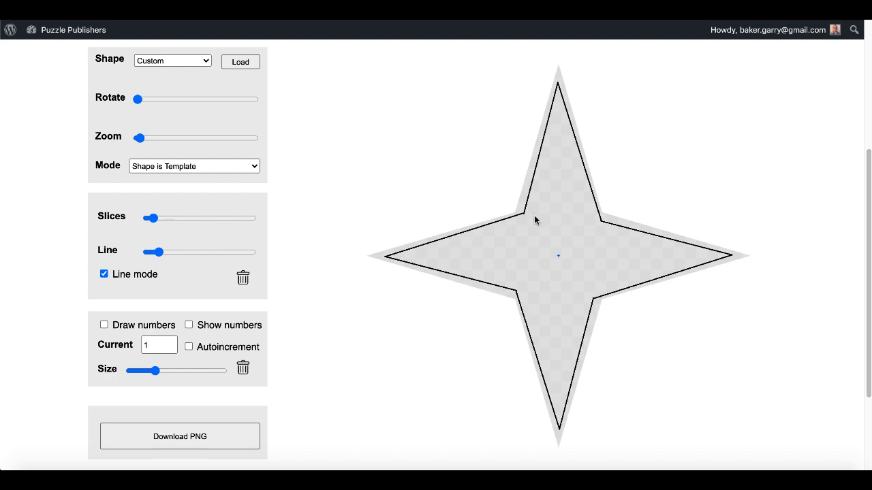
- Draw two progressively smaller straight-line star outlines nested inside the first one
mouse_move(535, 216)
left_mouse_down()
mouse_move(556, 120)
mouse_move(580, 217)
mouse_move(595, 233)
left_mouse_up()
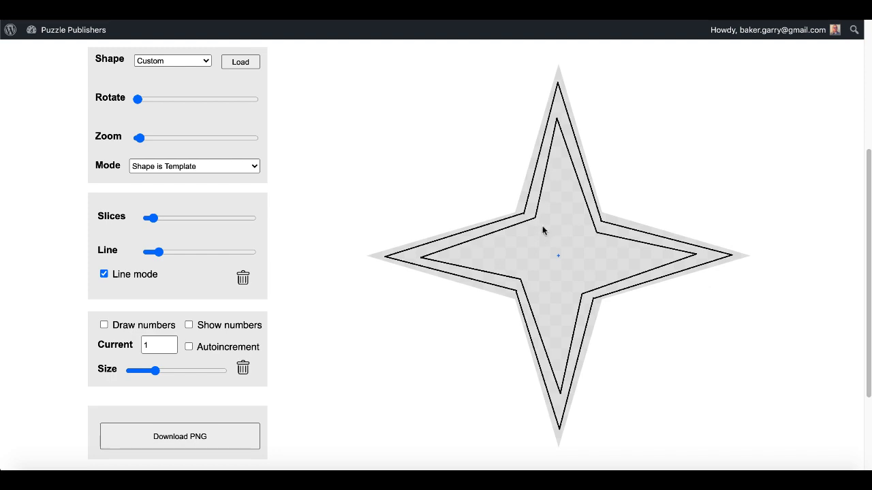
left_click_drag(545, 227, 557, 157)
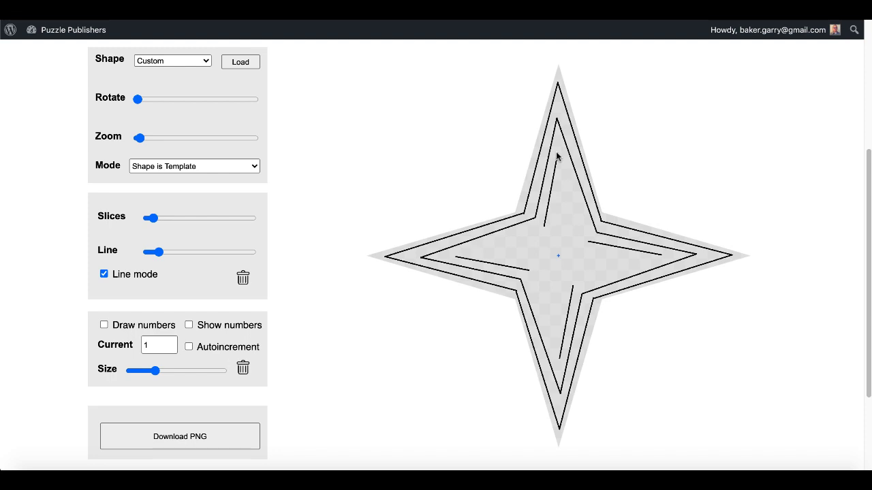
left_click_drag(556, 151, 586, 242)
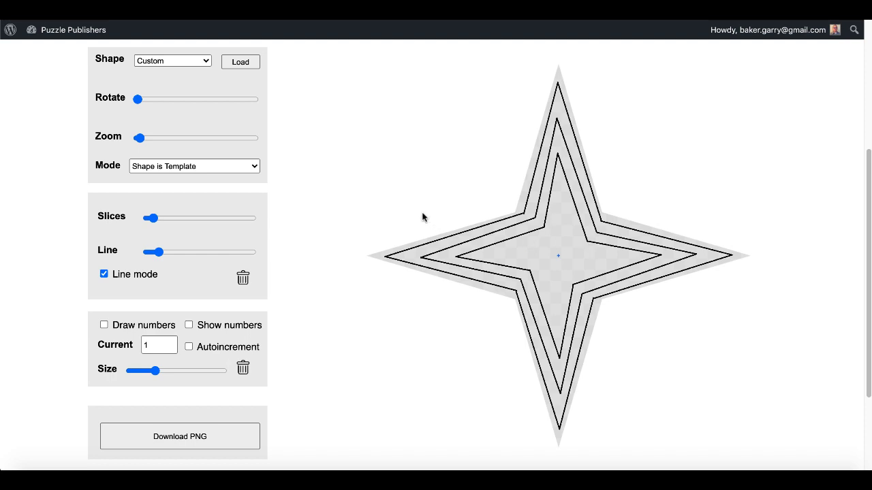
- Download the star mandala as a PNG, and open the downloaded image to check it before closing it
left_click(198, 428)
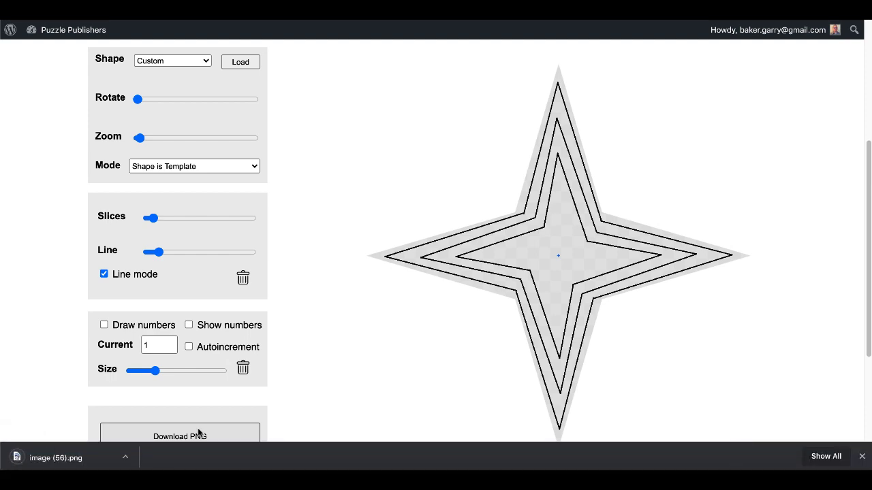
left_click(126, 460)
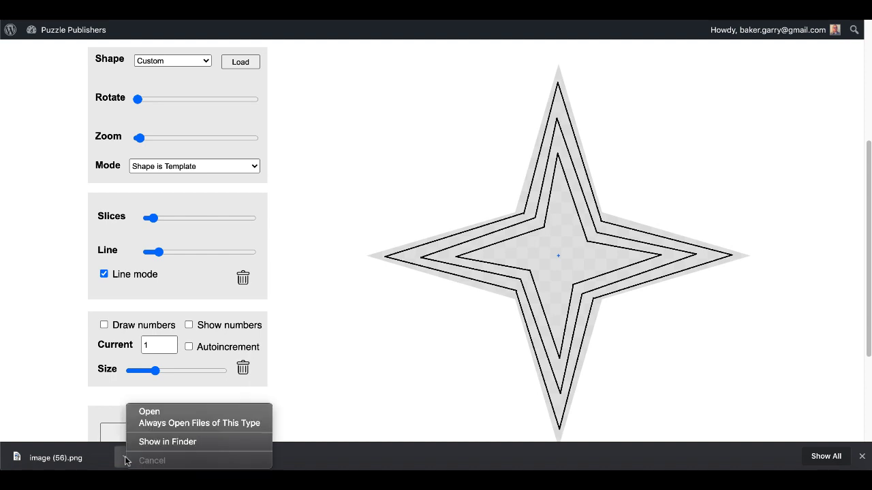
left_click(156, 413)
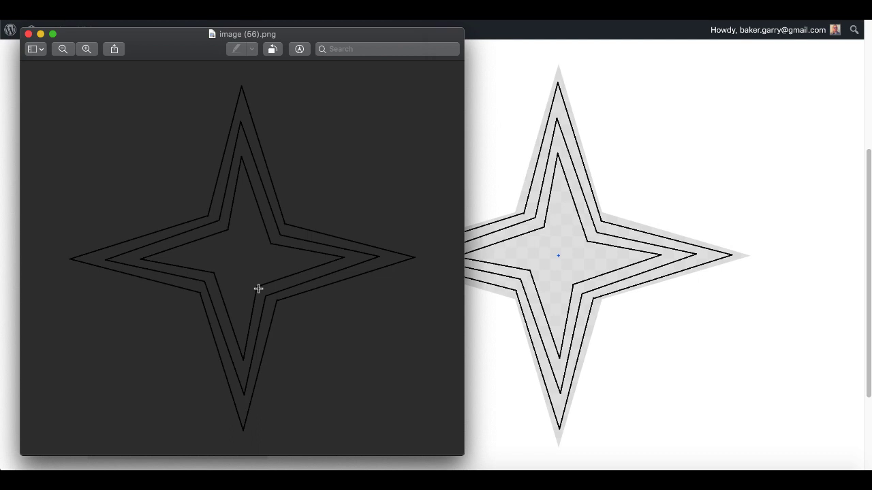
left_click(28, 33)
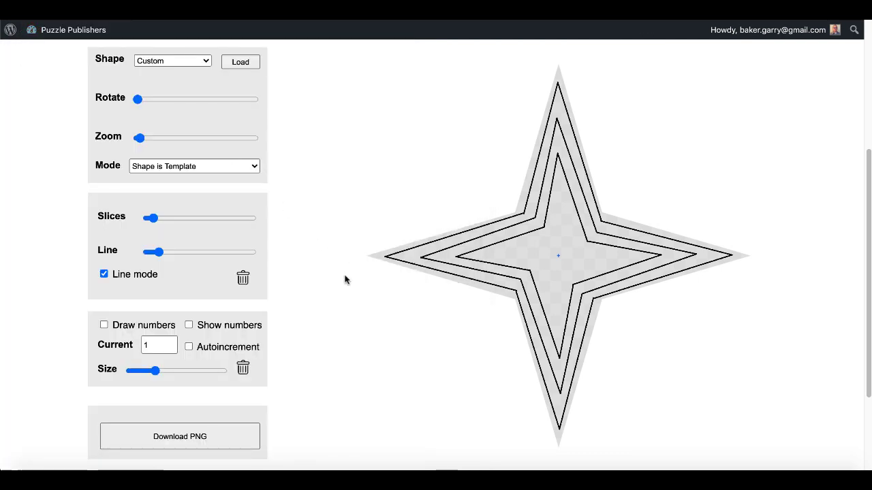
scroll(345, 280, "up", 1)
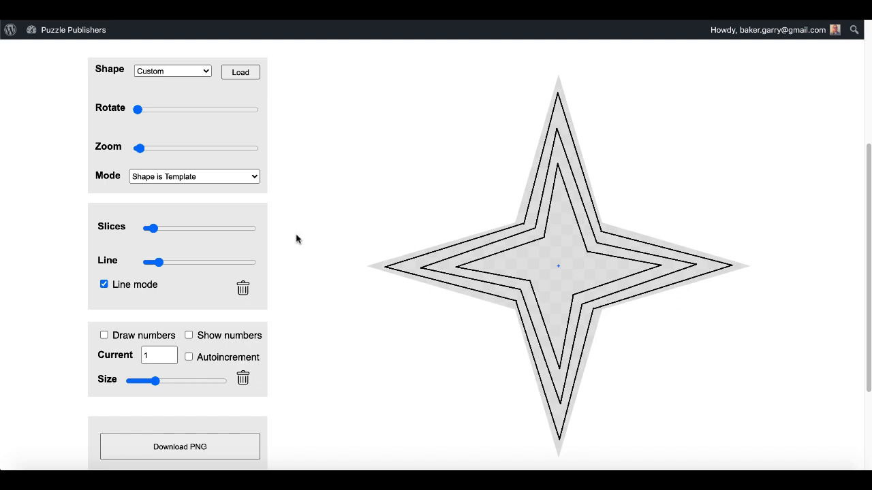
- Set Shape to None and draw closed straight-line triangular outlines in the four gaps around the star, mirroring its edges
left_click(204, 72)
left_click(166, 30)
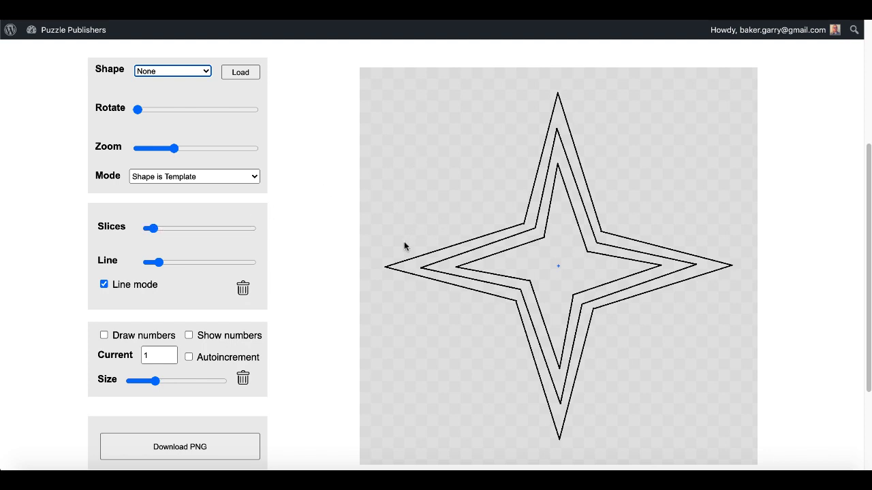
mouse_move(402, 243)
left_mouse_down()
mouse_move(508, 212)
mouse_move(539, 99)
mouse_move(401, 243)
left_mouse_up()
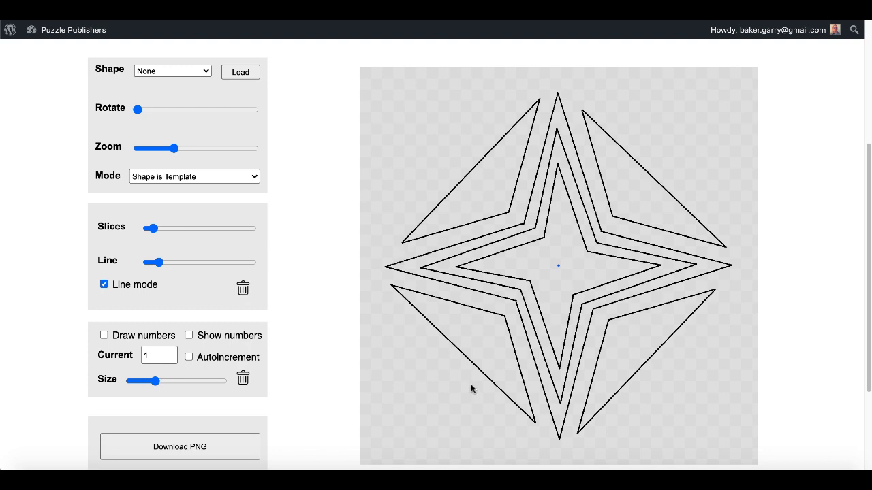
- Download the extended star design as a PNG, and open the downloaded image to check it before closing it
left_click(200, 450)
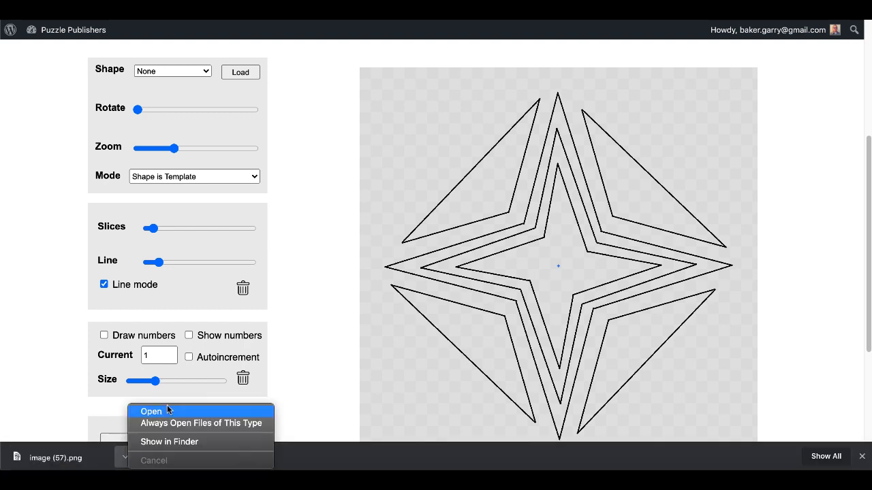
left_click(168, 411)
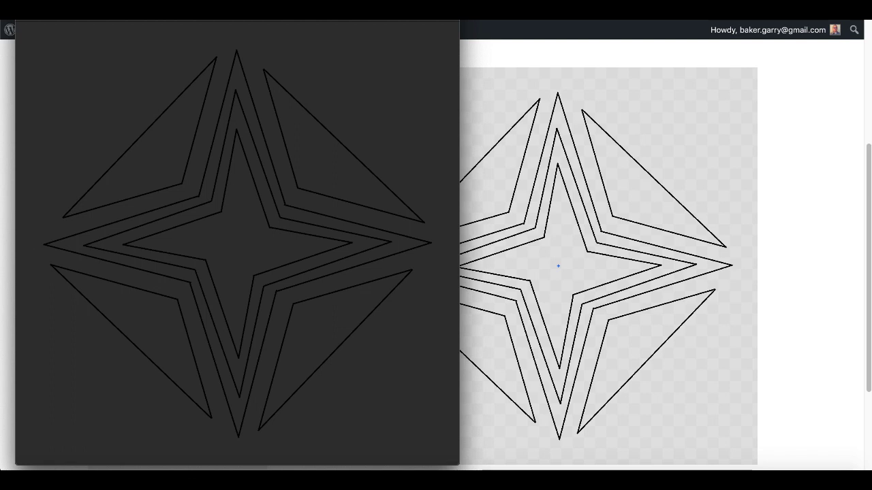
left_click(26, 10)
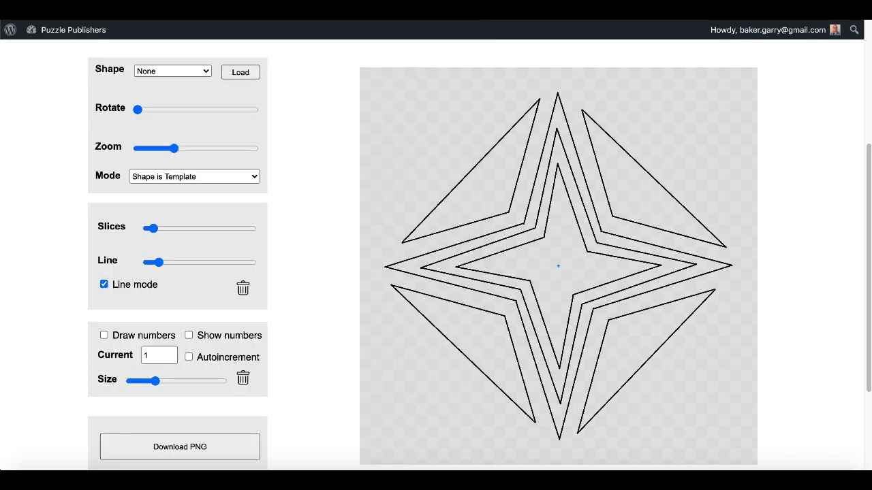
- Enable Draw numbers, place a 1 in each of the four outer triangles and a 2 inside the innermost star
left_click(104, 336)
left_click(478, 186)
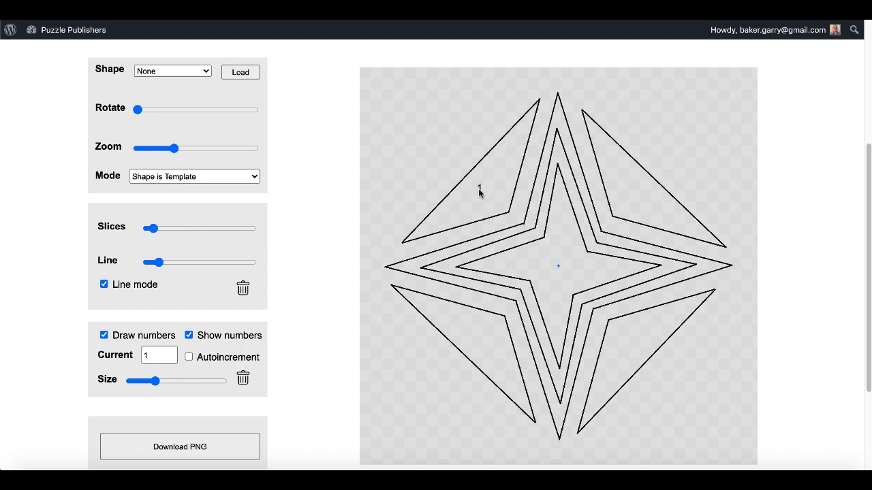
left_click(639, 199)
left_click(630, 343)
left_click(473, 342)
left_click(170, 353)
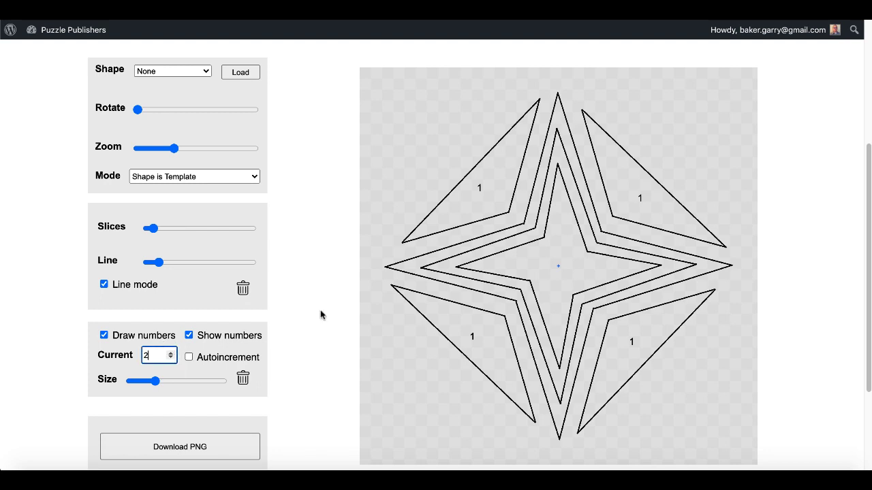
left_click(520, 265)
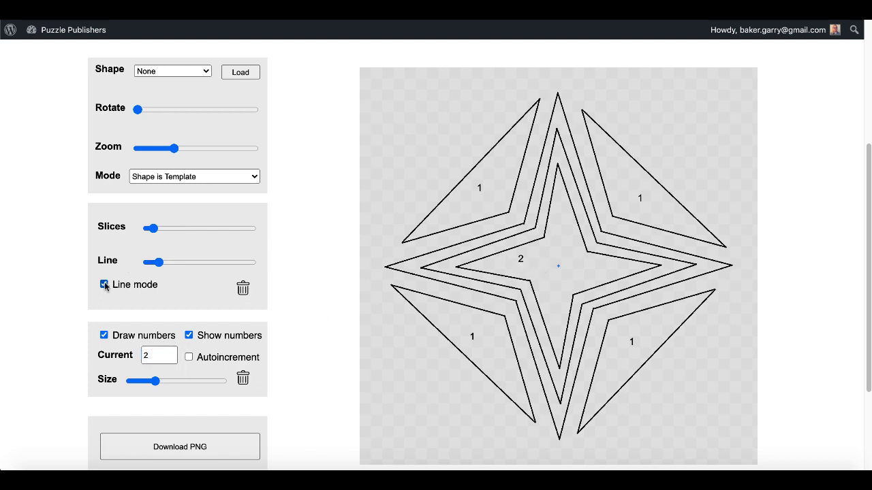
- Draw a straight line joining neighbouring inner corners of the innermost star to close off a central square
left_click(543, 255)
left_click_drag(543, 240, 531, 280)
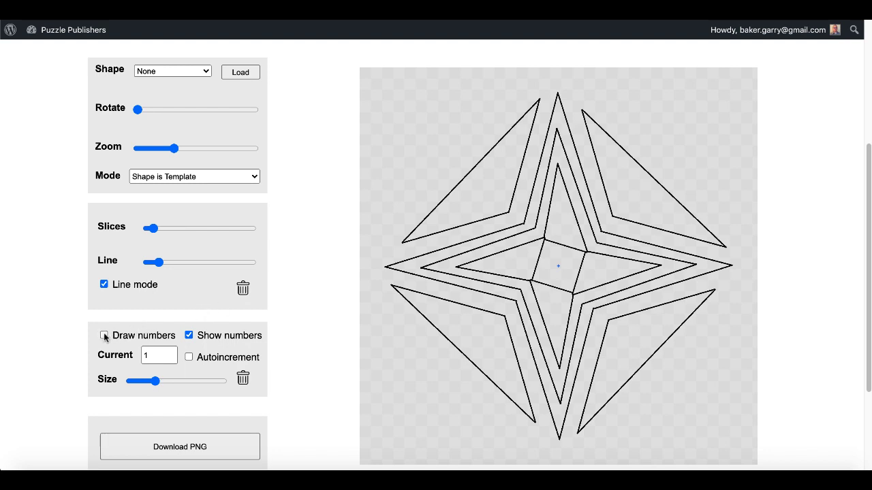
- Place the number 1 in each of the four outer triangles
left_click(481, 194)
left_click(635, 200)
left_click(627, 339)
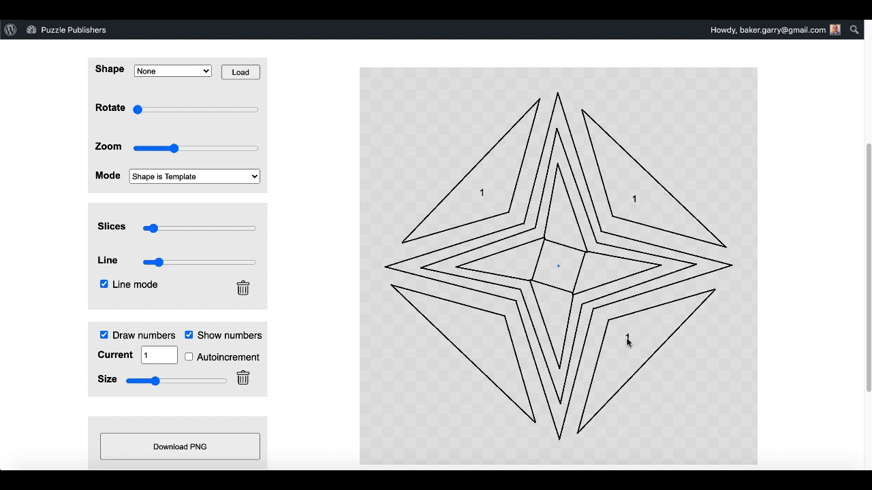
left_click(479, 340)
- Number the four points of the innermost star with 2 and the central square with 3
left_click(171, 352)
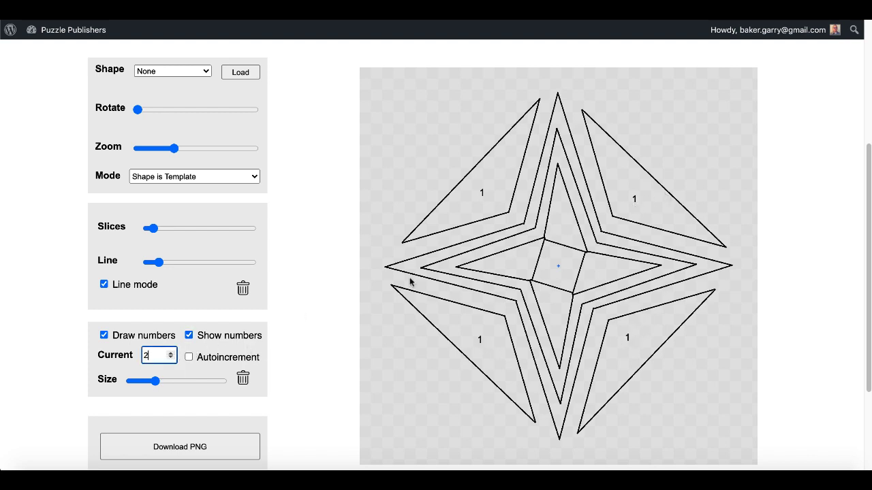
left_click(513, 262)
left_click(563, 218)
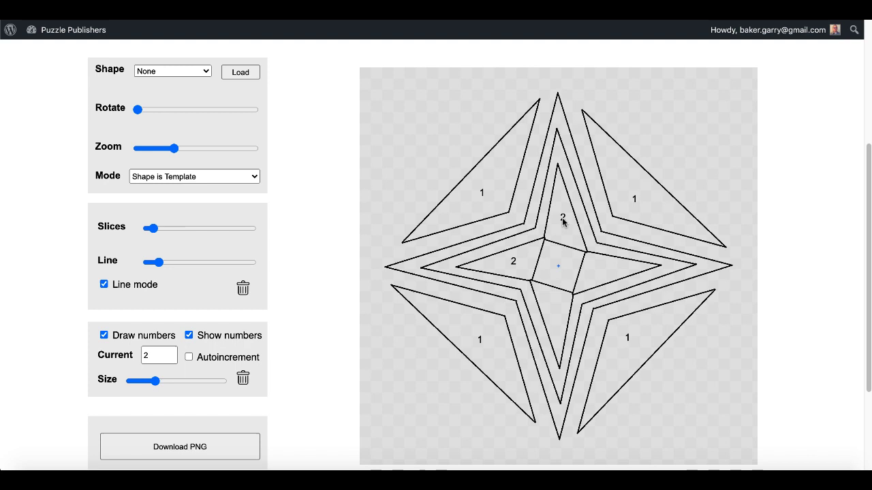
left_click(605, 267)
left_click(556, 313)
left_click(171, 353)
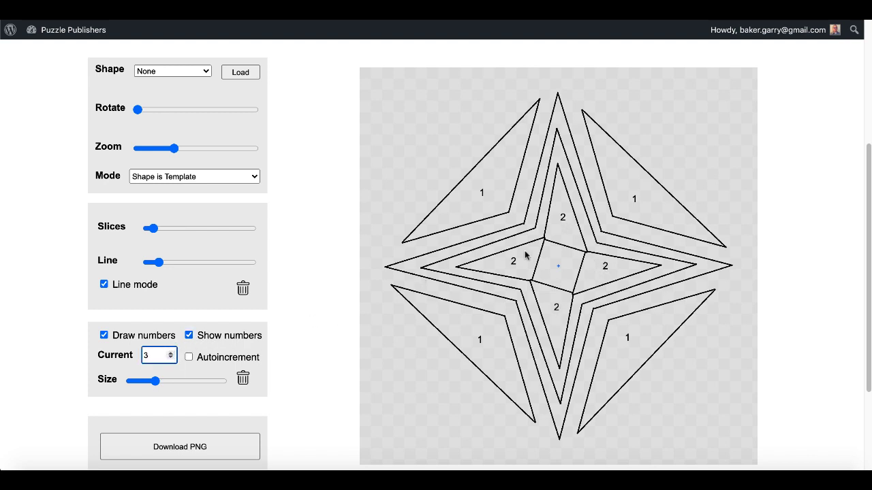
left_click(557, 268)
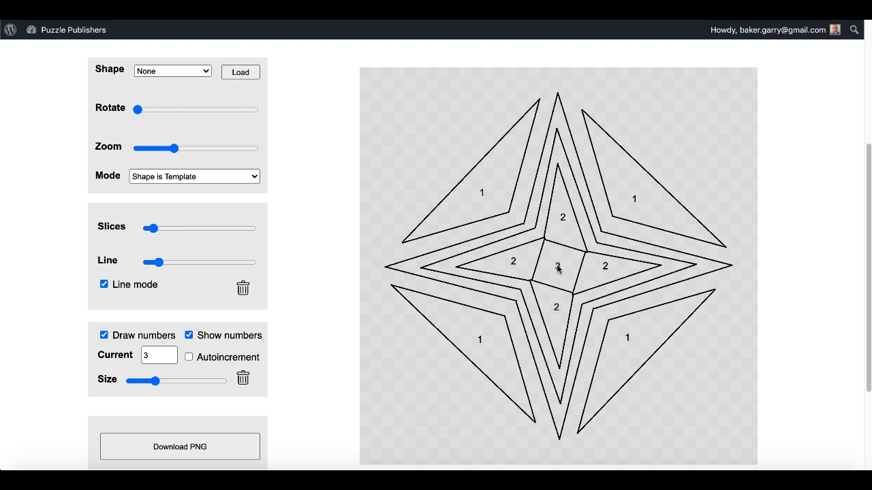
- Download the numbered star design as a PNG, and open the downloaded image to check it before closing it
left_click(202, 449)
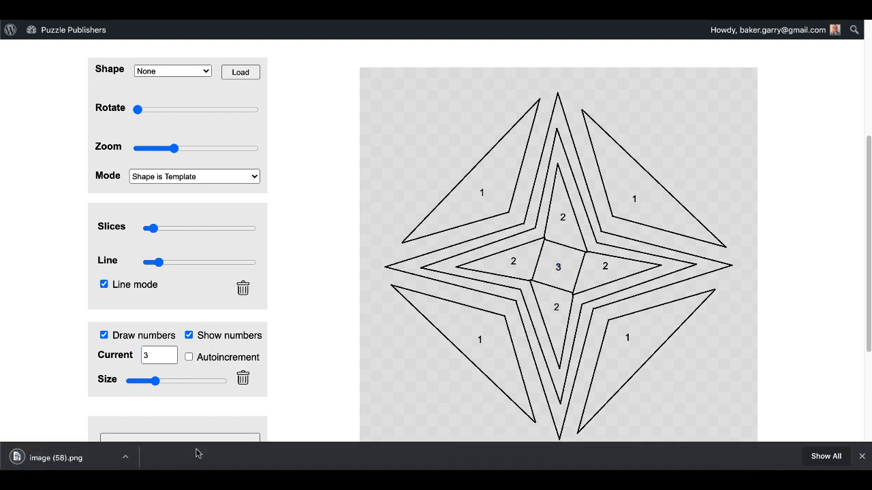
left_click(124, 458)
left_click(158, 414)
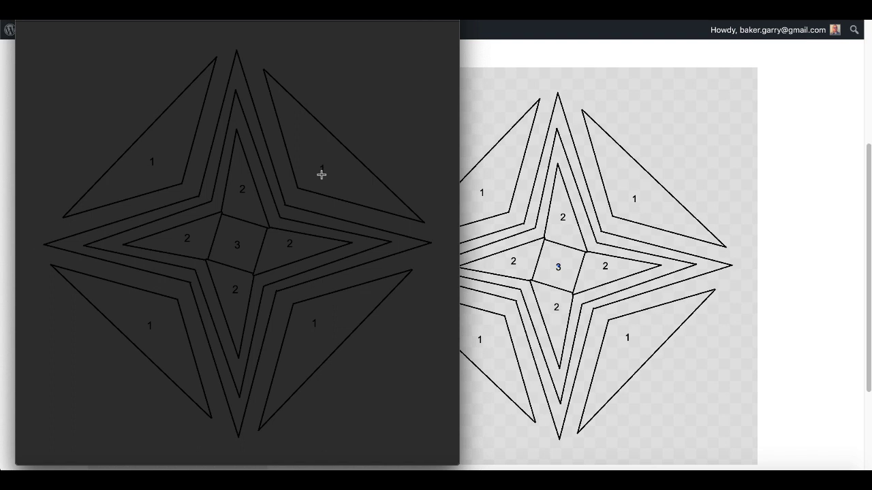
left_click(31, 10)
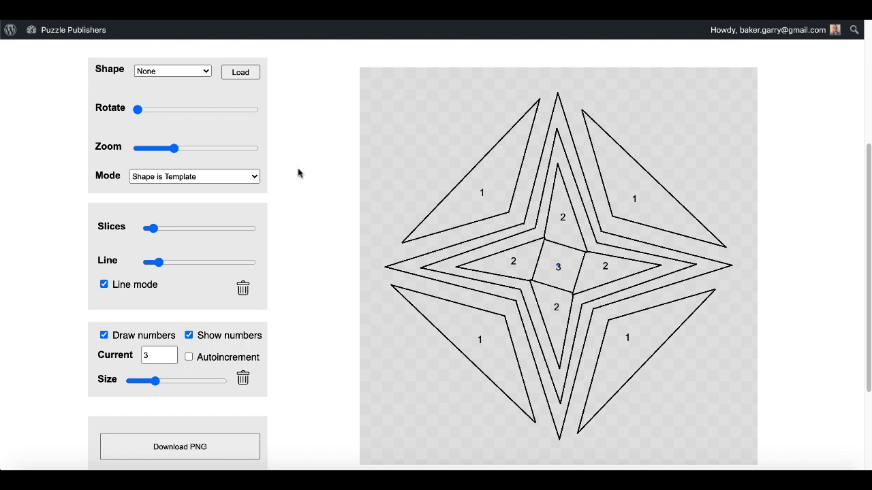
- Reload the page to start a blank design and load n4.png from the MHD nautical digital stamps folder as a custom shape
left_click(54, 11)
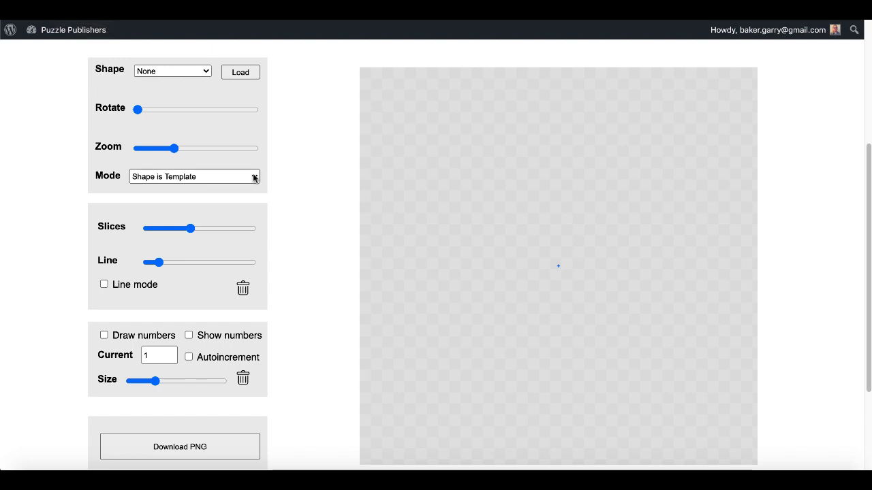
left_click(236, 76)
left_click(412, 31)
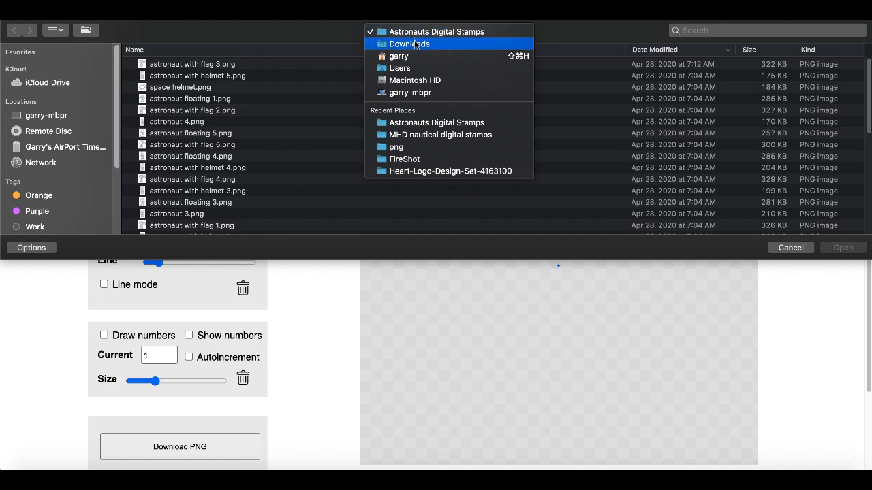
left_click(423, 135)
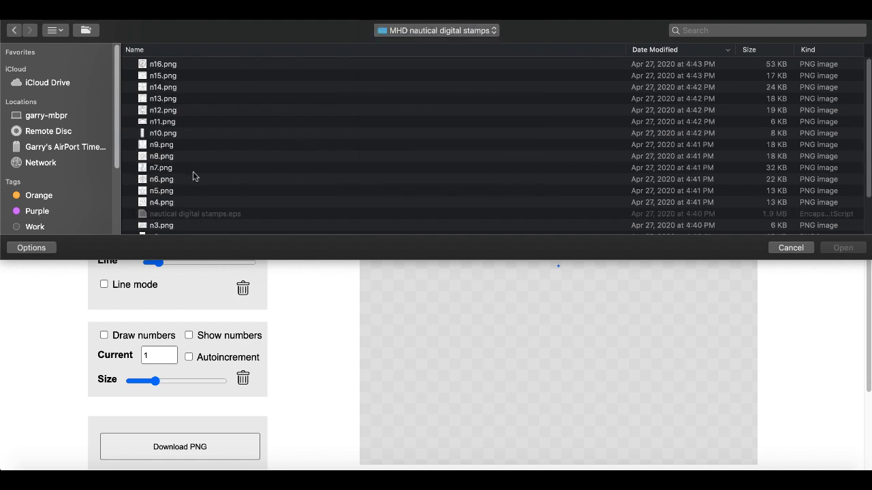
left_click(170, 203)
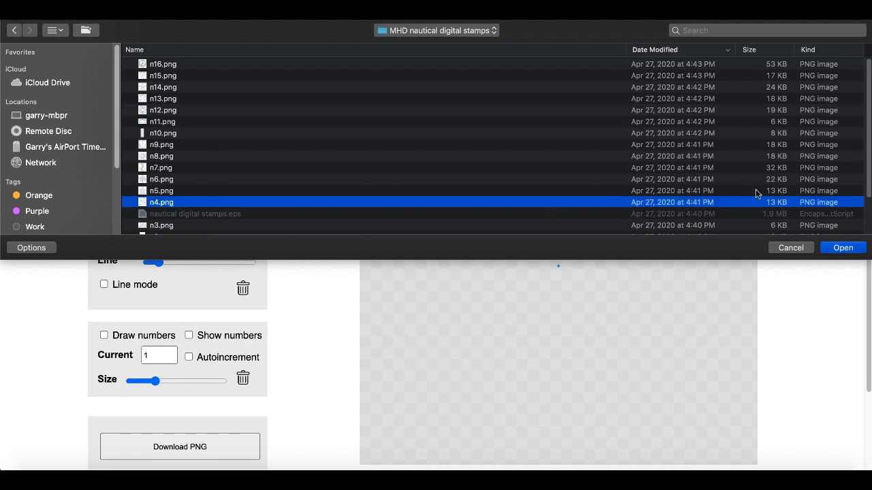
left_click(829, 247)
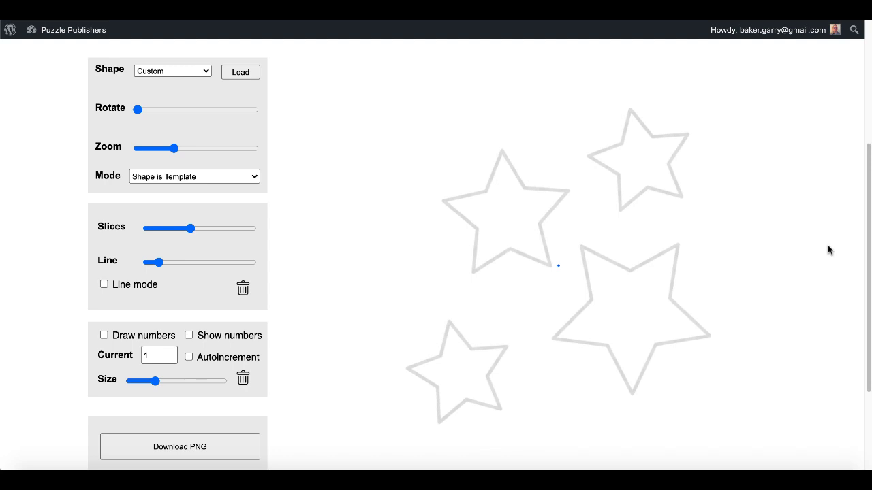
- Enable Line mode, set Slices to 8 and increase the Line thickness to a little under half of its range
left_click(104, 285)
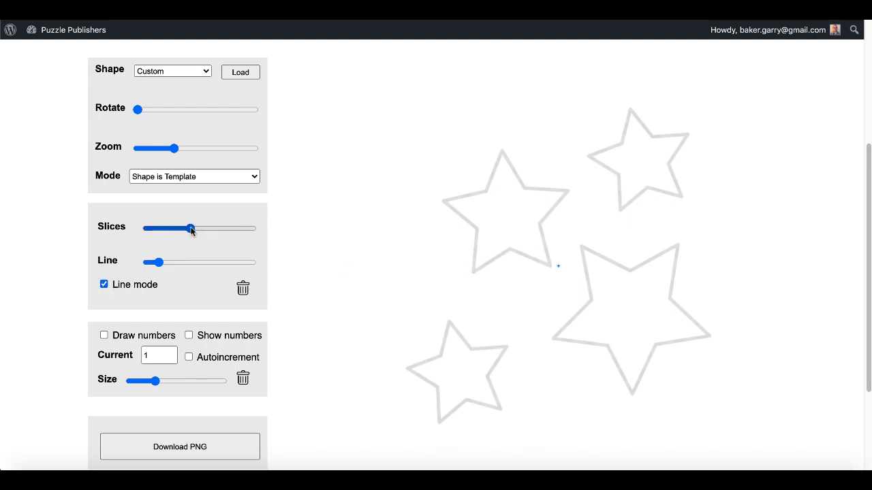
left_click_drag(190, 229, 166, 230)
left_click(166, 230)
left_click_drag(161, 262, 192, 265)
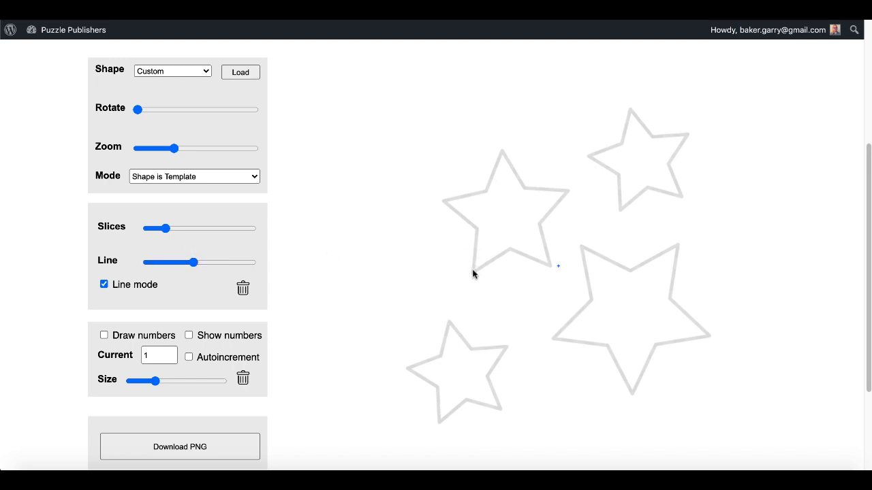
- Trace the upper-left star of the template with straight lines along its whole outline, and set Shape to None
left_click_drag(473, 274, 476, 233)
mouse_move(477, 233)
left_mouse_down()
mouse_move(443, 199)
mouse_move(486, 193)
mouse_move(503, 152)
mouse_move(522, 186)
mouse_move(567, 190)
mouse_move(539, 225)
mouse_move(553, 266)
left_mouse_up()
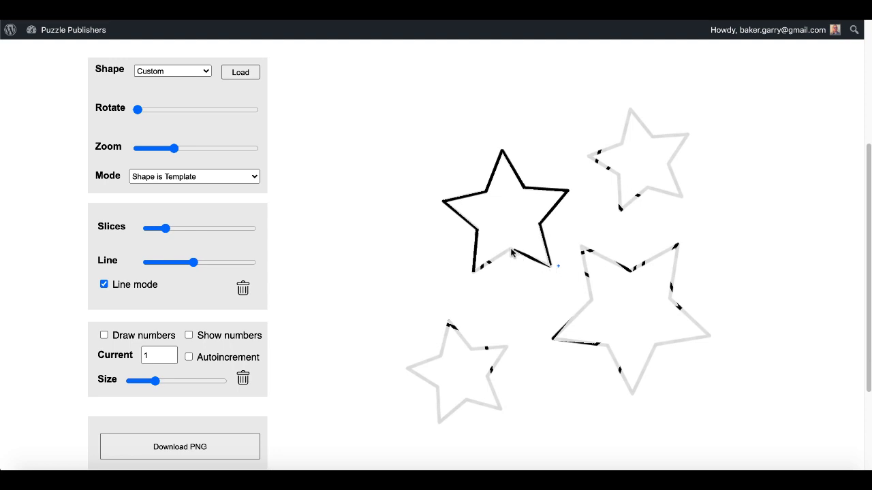
left_click_drag(511, 252, 475, 272)
left_click(166, 230)
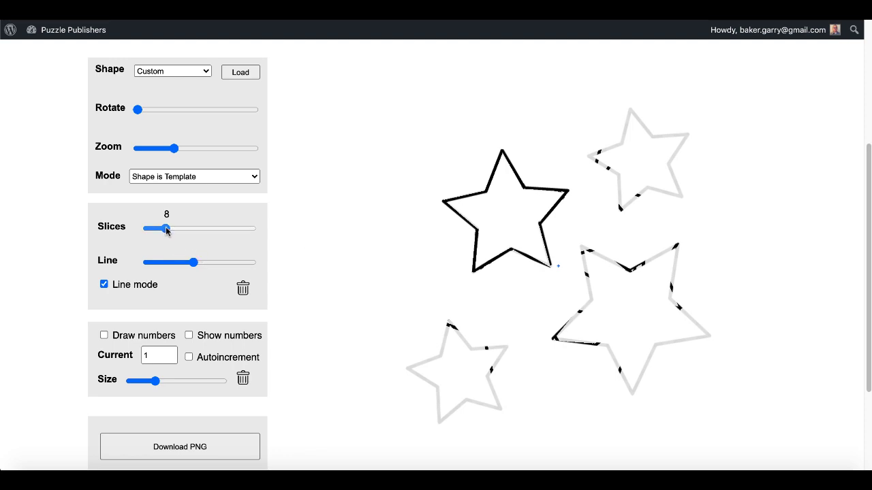
left_click(205, 74)
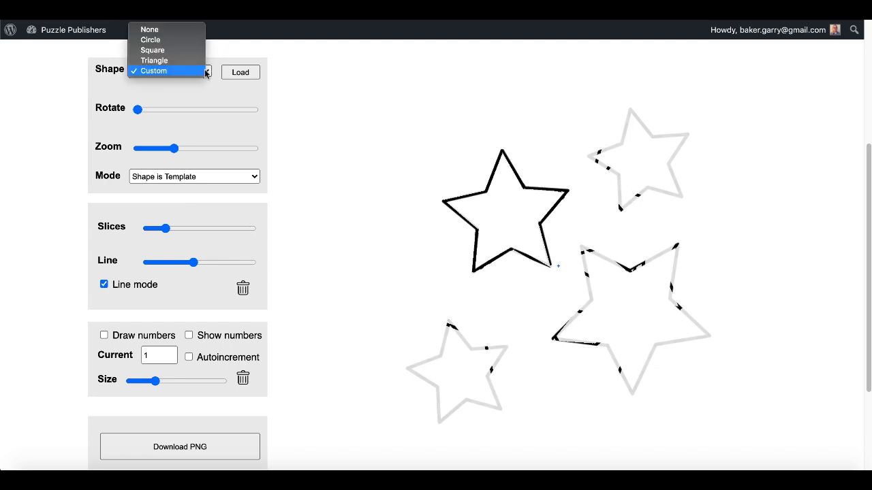
left_click(188, 31)
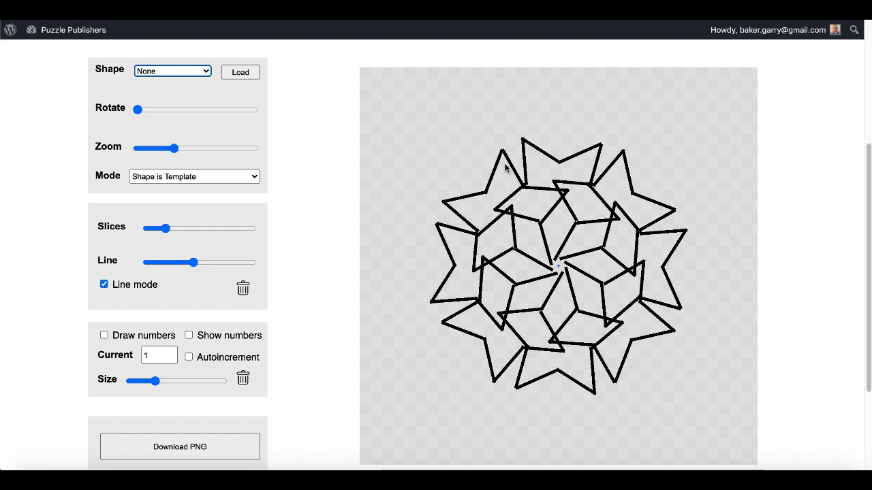
- Download the eight-slice star mandala as a PNG, check the opened image and close it
left_click(219, 445)
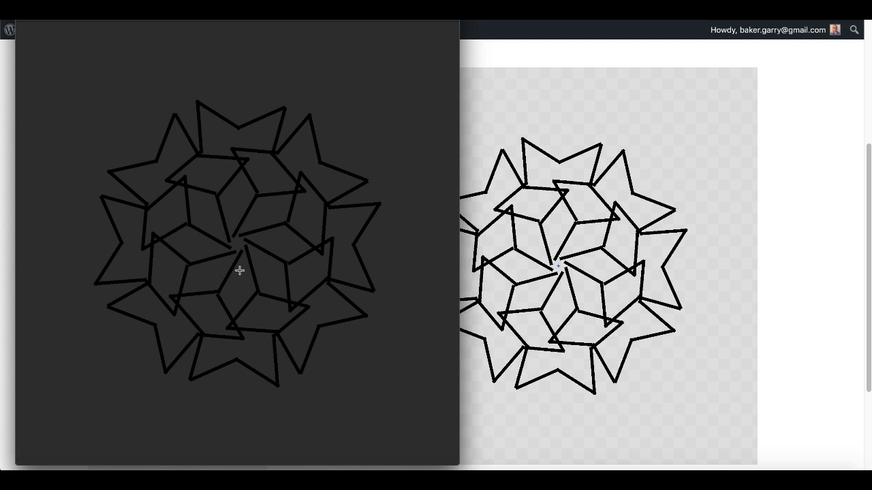
left_click(26, 7)
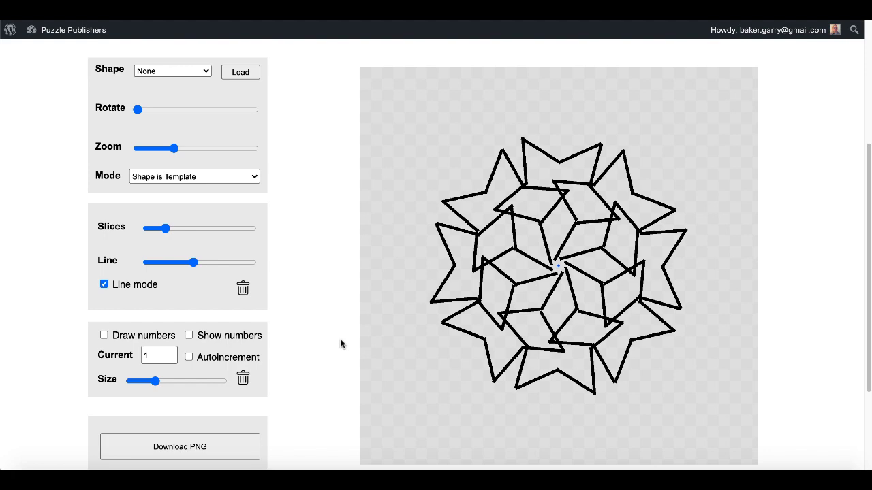
scroll(339, 344, "up", 3)
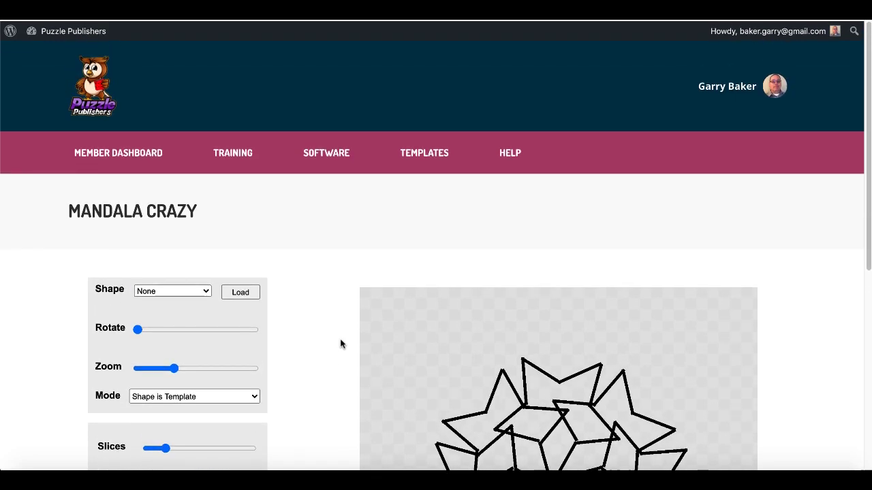